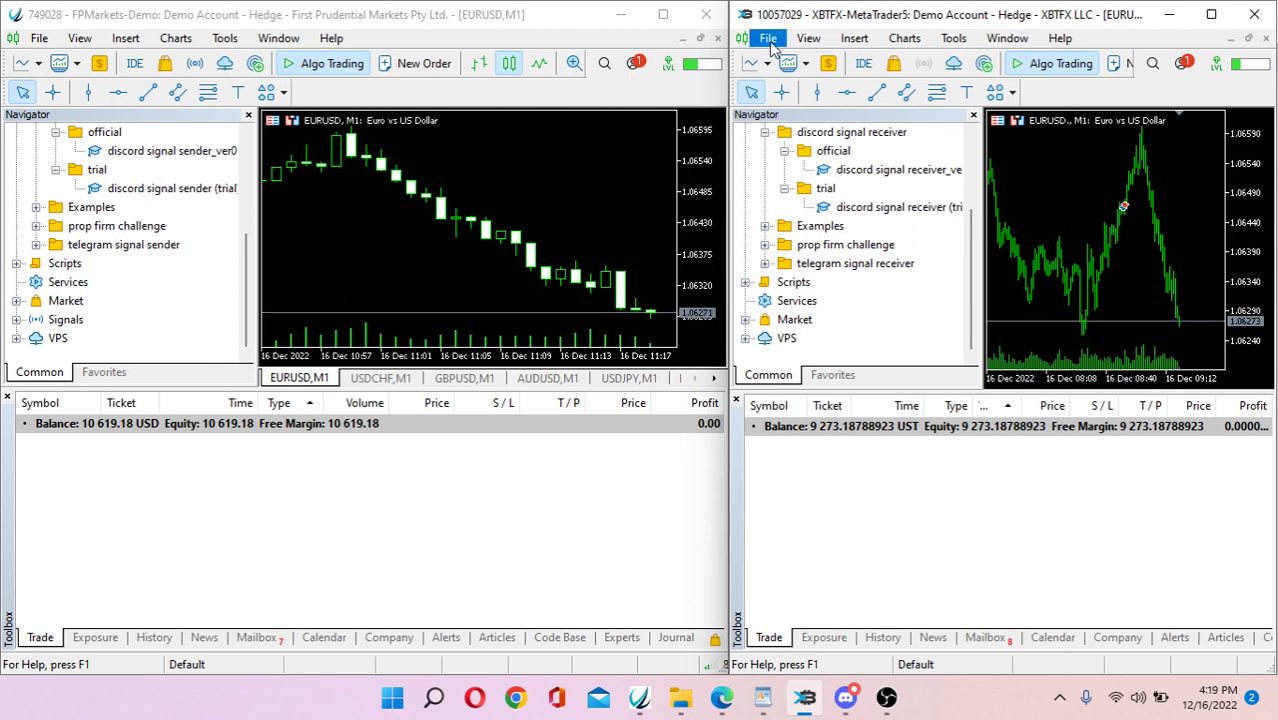
Open the File menu on the right-hand XBTFX receiver terminal.
left_click(768, 38)
Open the receiver's data folder and browse MQL5 > Experts > discord signal receiver > trial.
left_click(808, 201)
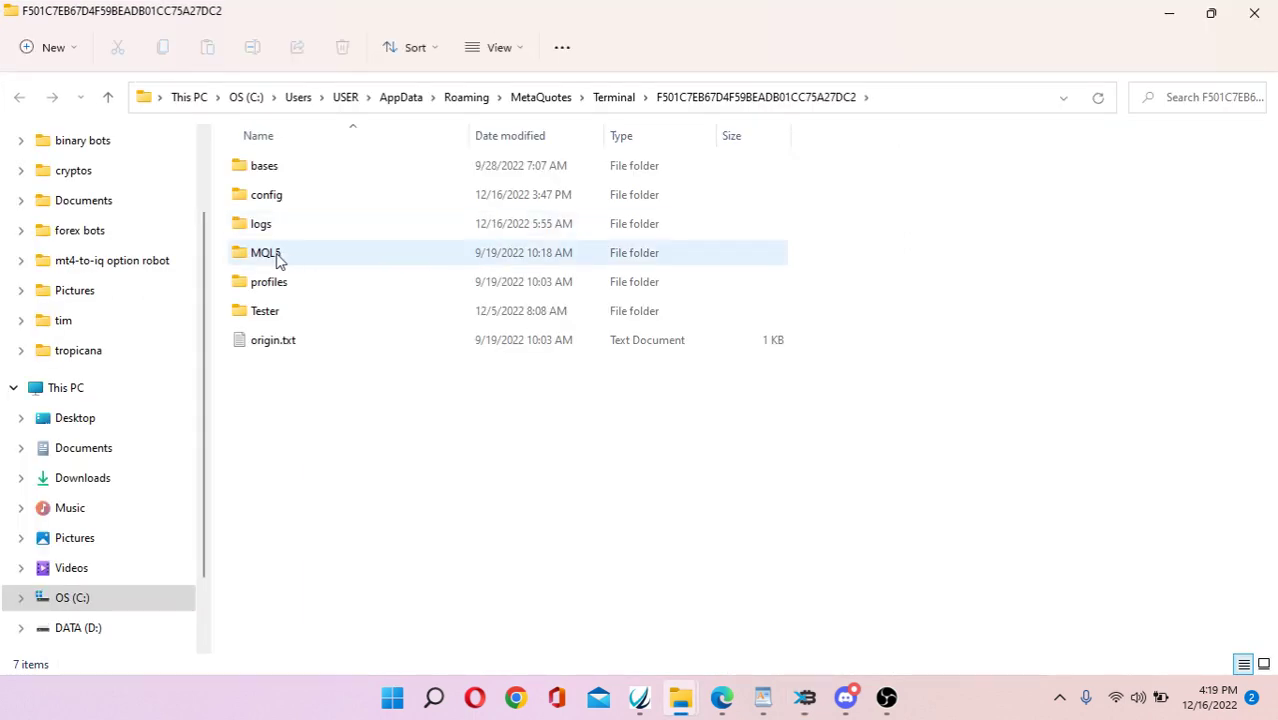
double_click(280, 259)
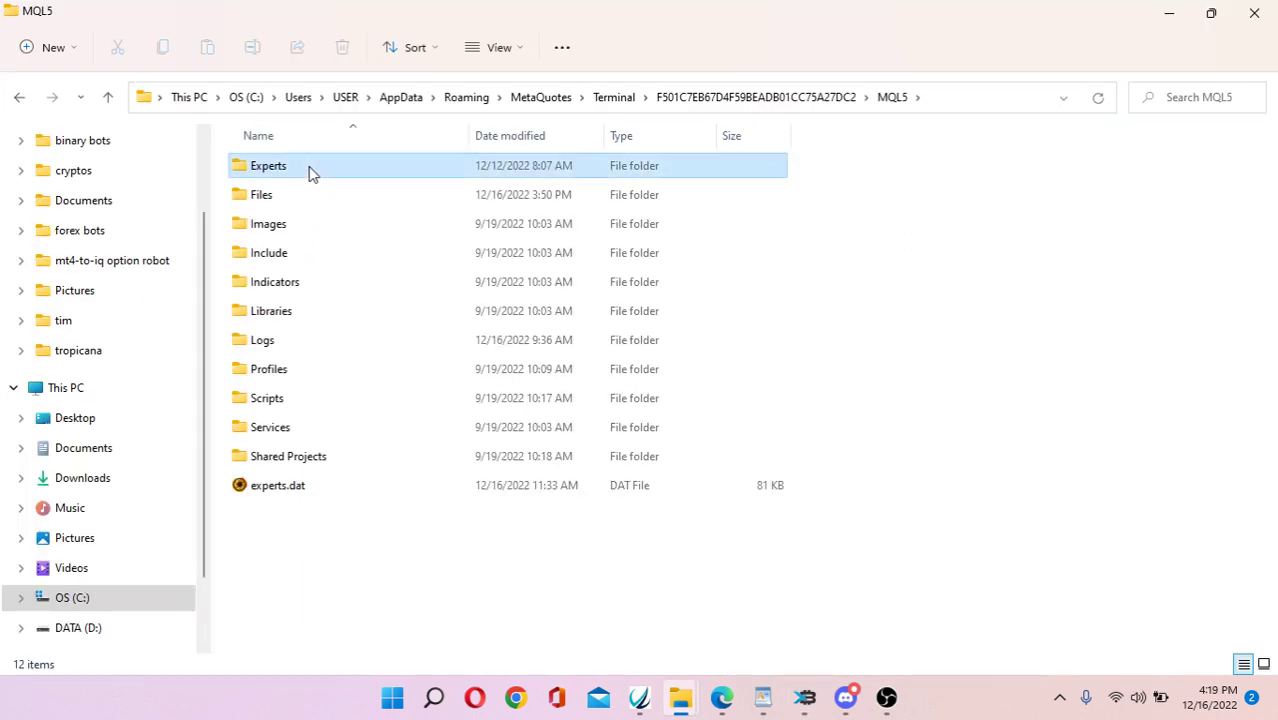
double_click(310, 173)
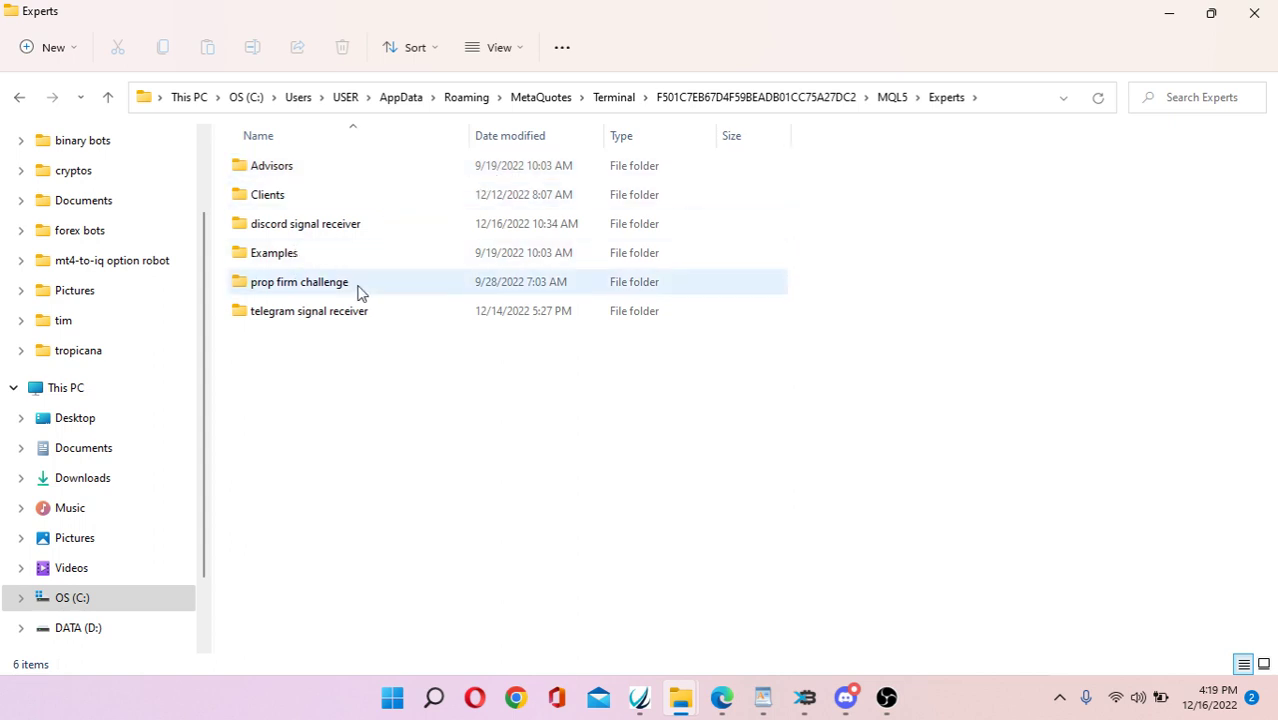
double_click(299, 232)
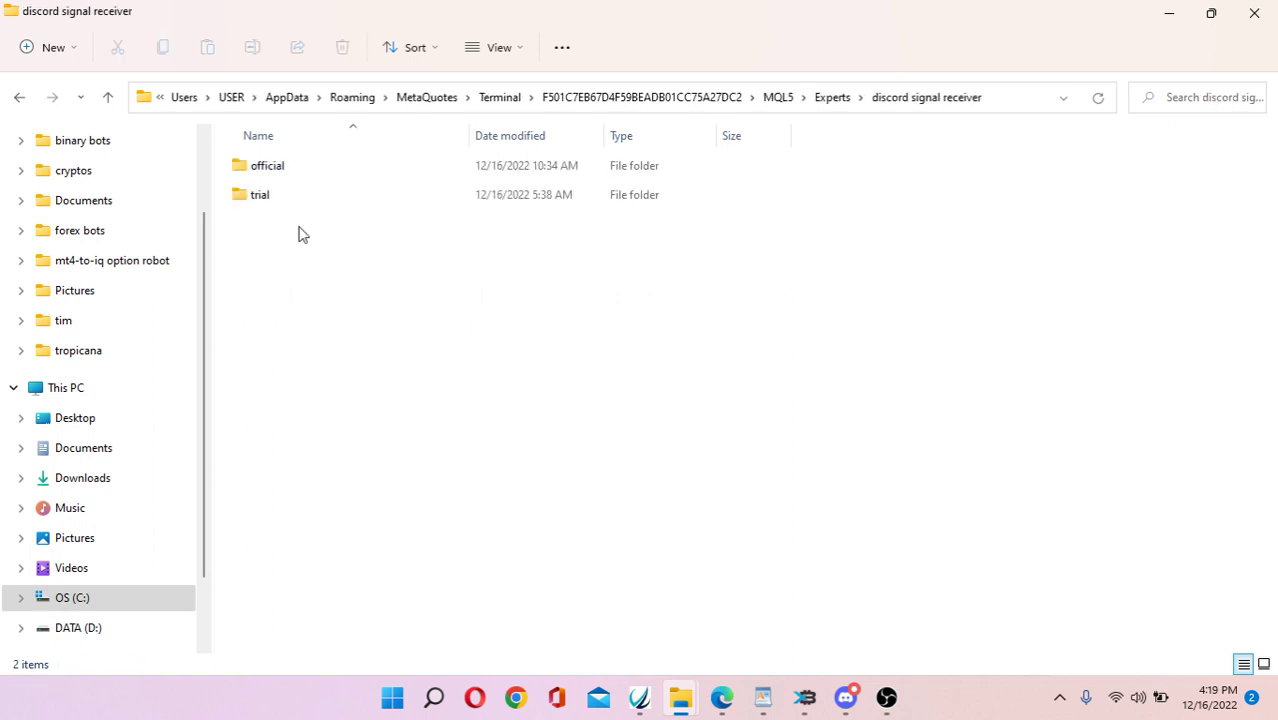
double_click(271, 198)
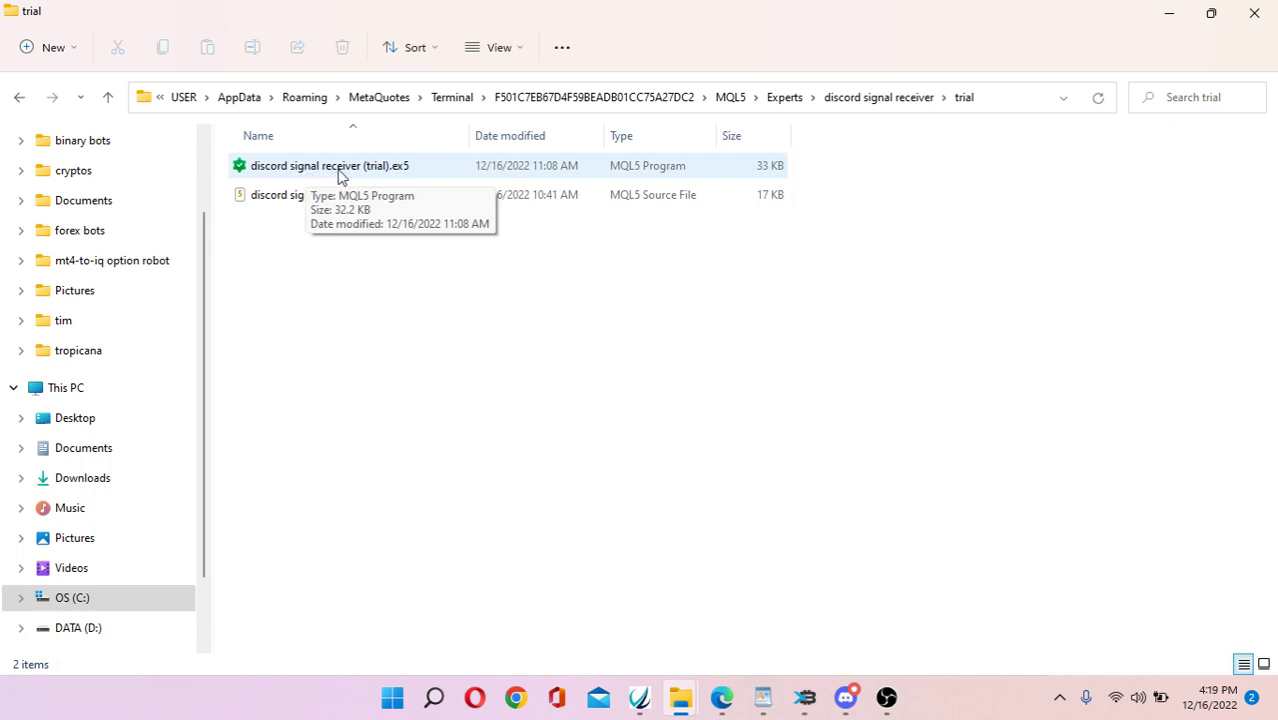
Go back up to the MQL5 folder and select the Files folder.
left_click(20, 100)
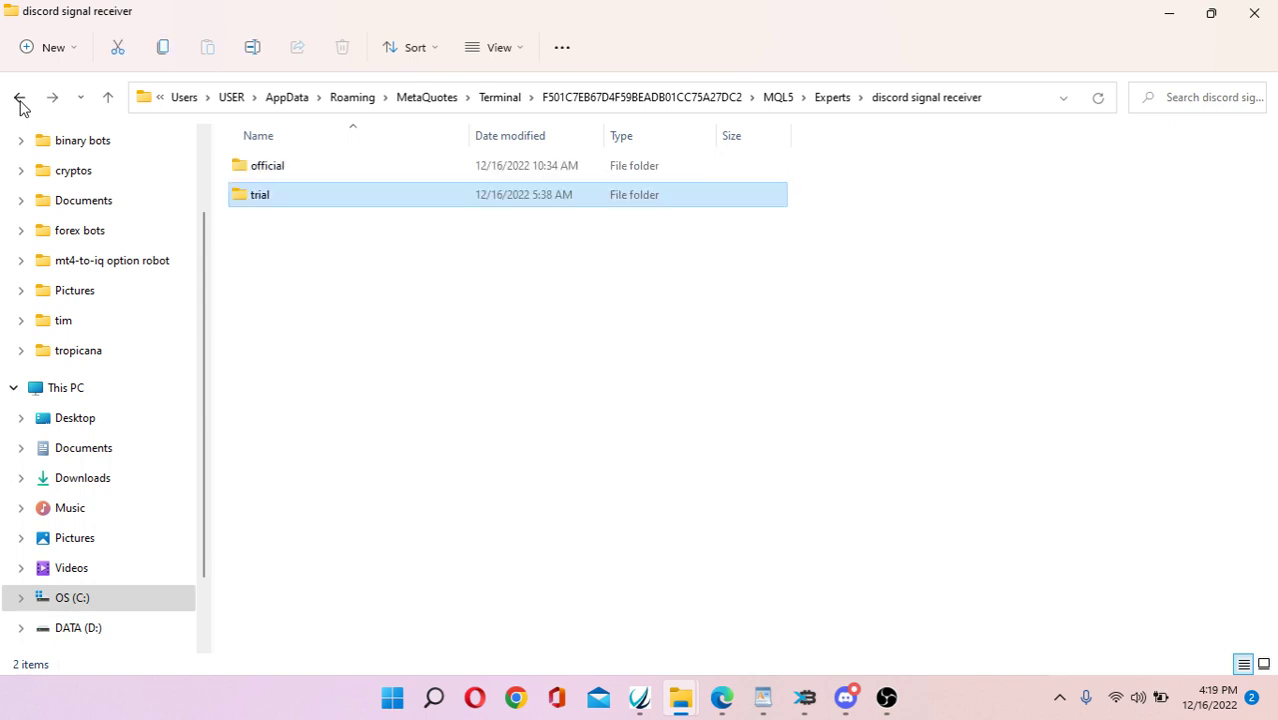
left_click(20, 100)
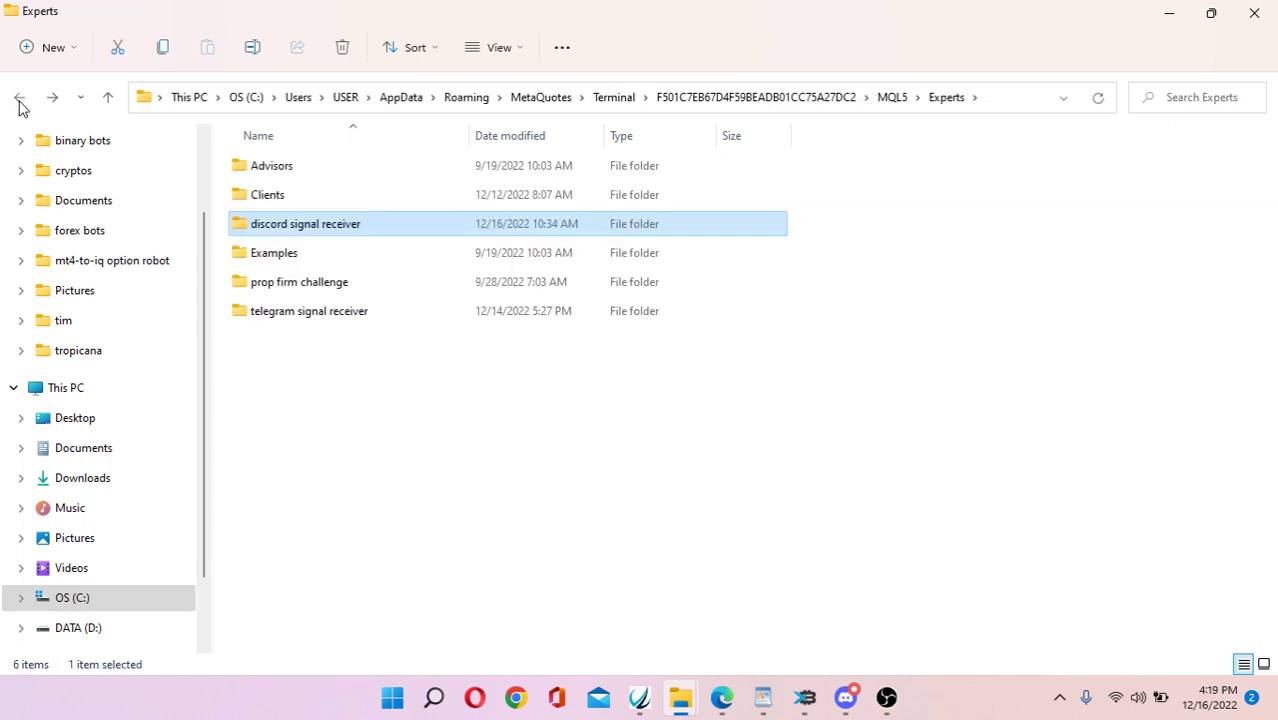
left_click(20, 100)
left_click(270, 200)
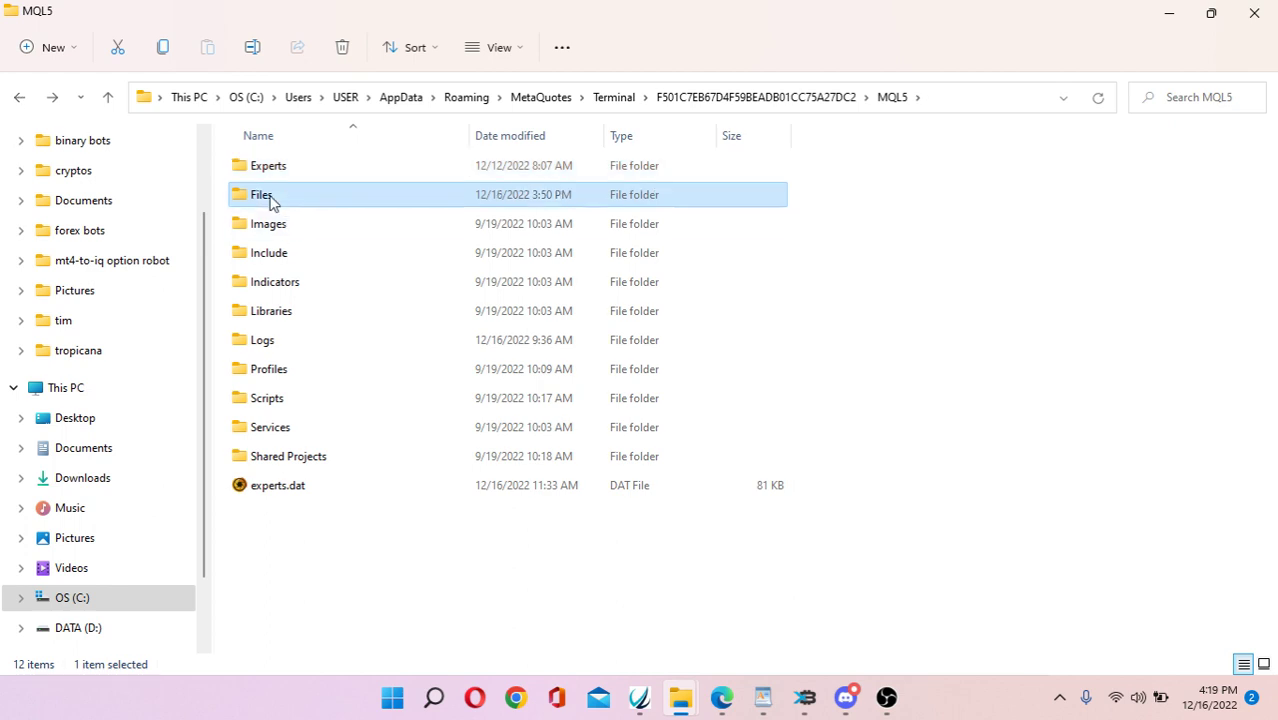
In MQL5\Files, select DiscordSignalManager.bat, DiscordSignalManager.pyc and .env, then close Explorer.
double_click(270, 200)
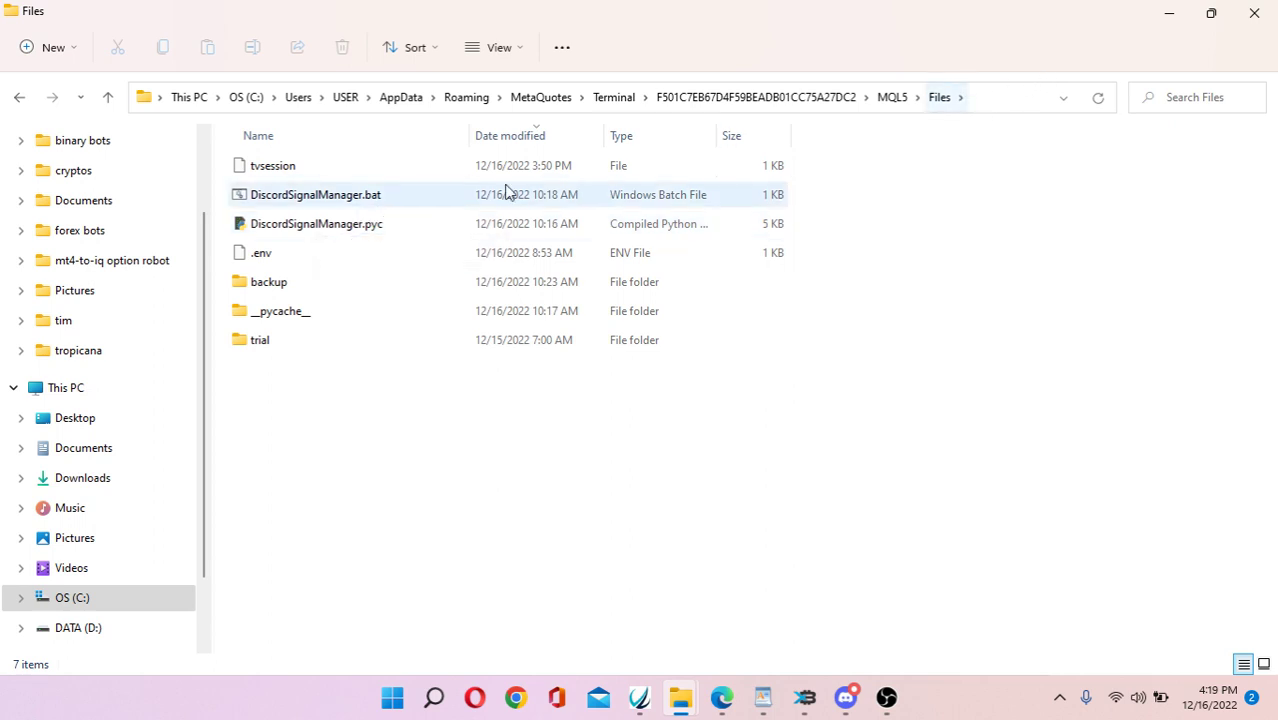
left_click(408, 204)
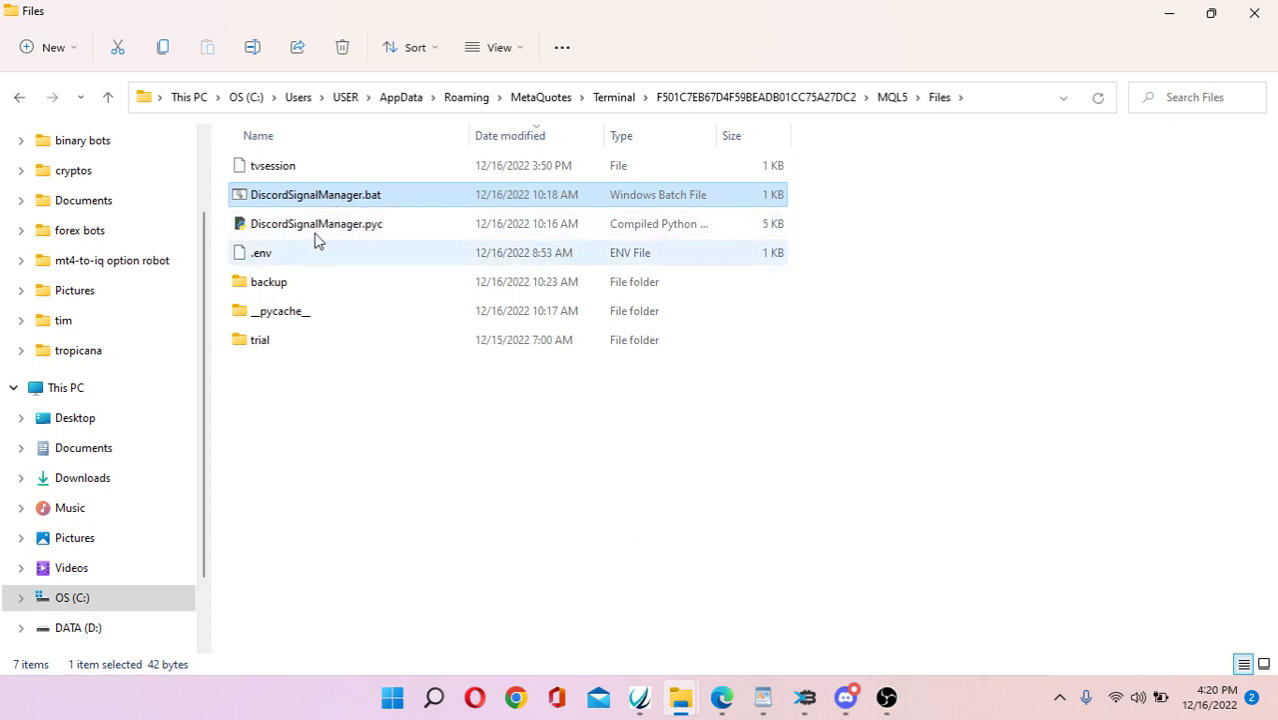
left_click(313, 229, "ctrl")
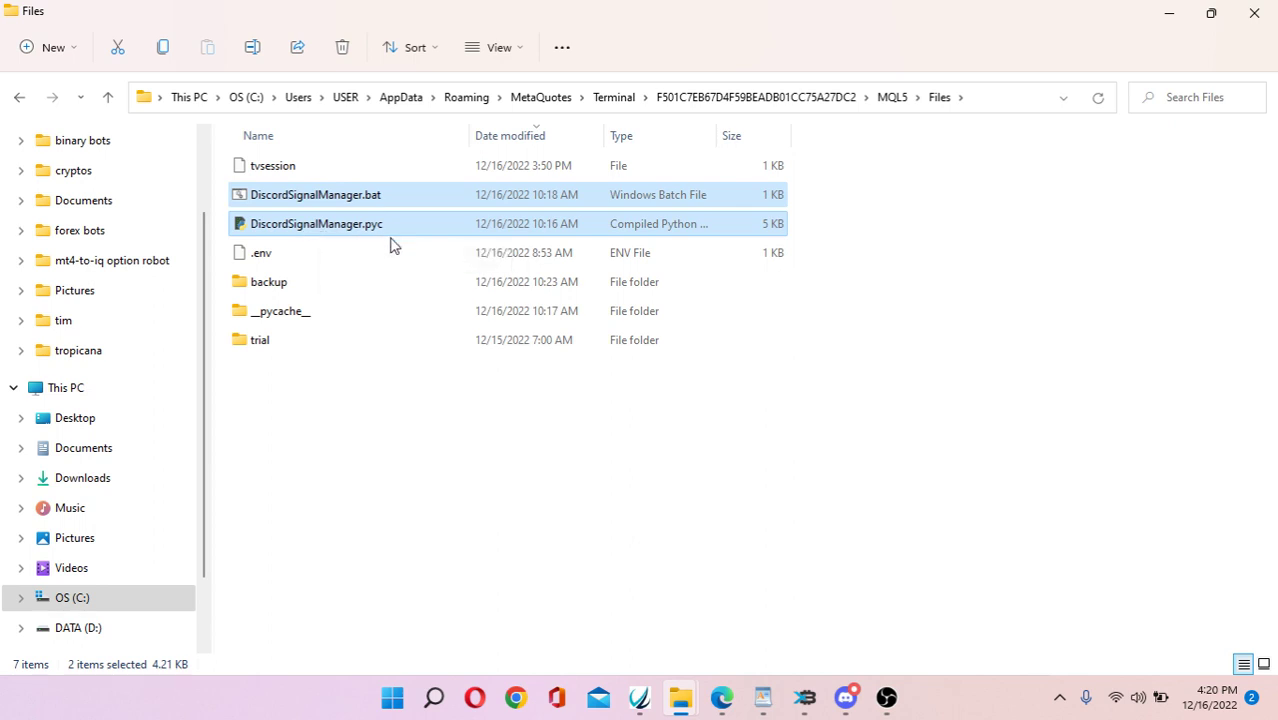
left_click(290, 262, "ctrl")
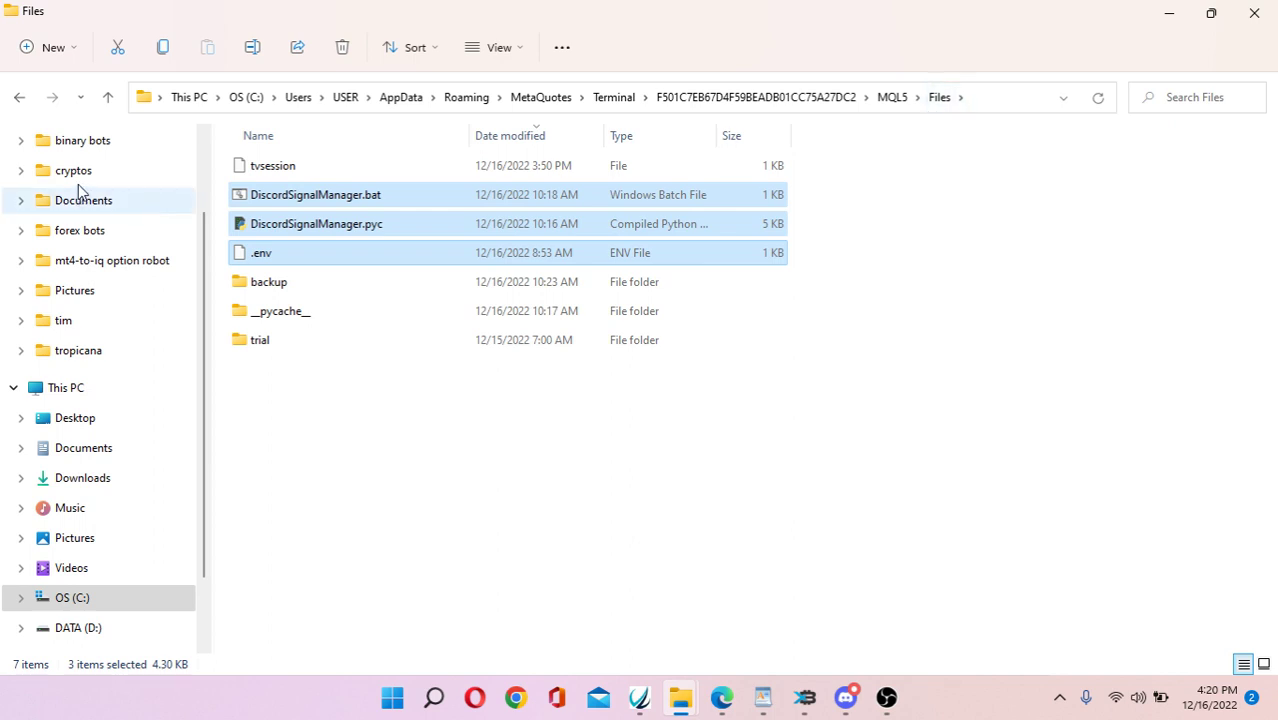
left_click(18, 104)
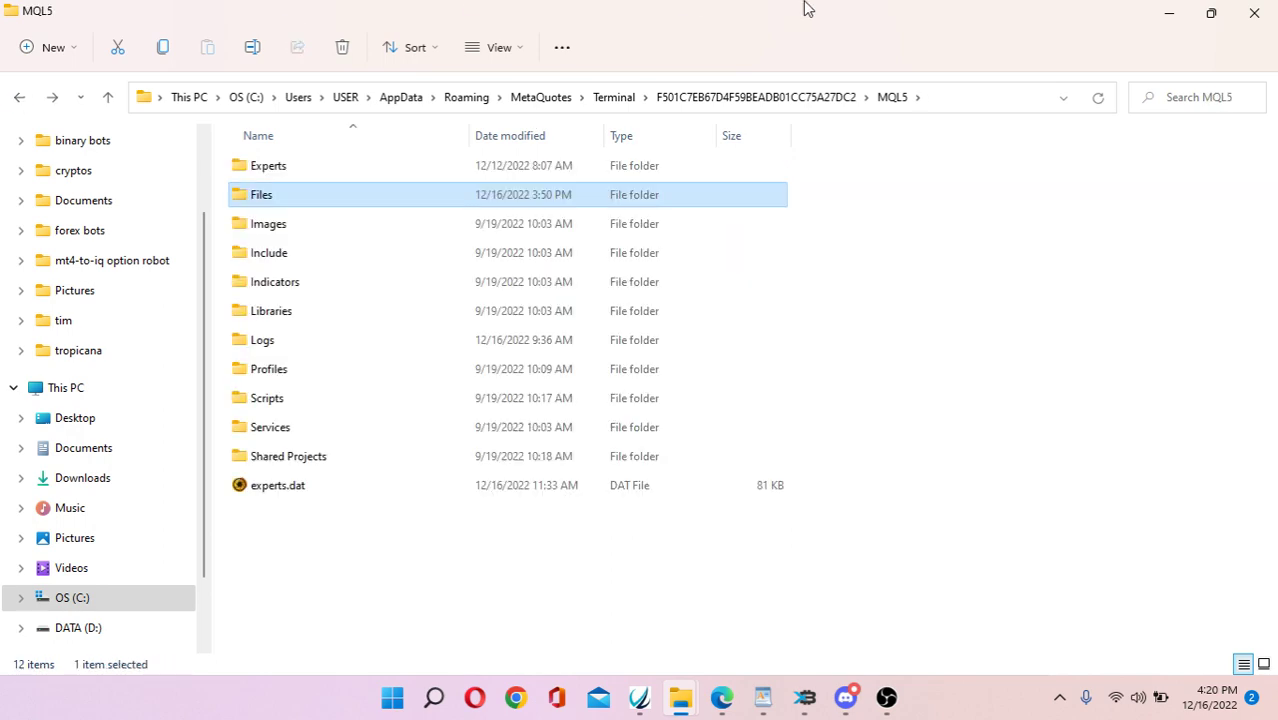
left_click(1252, 12)
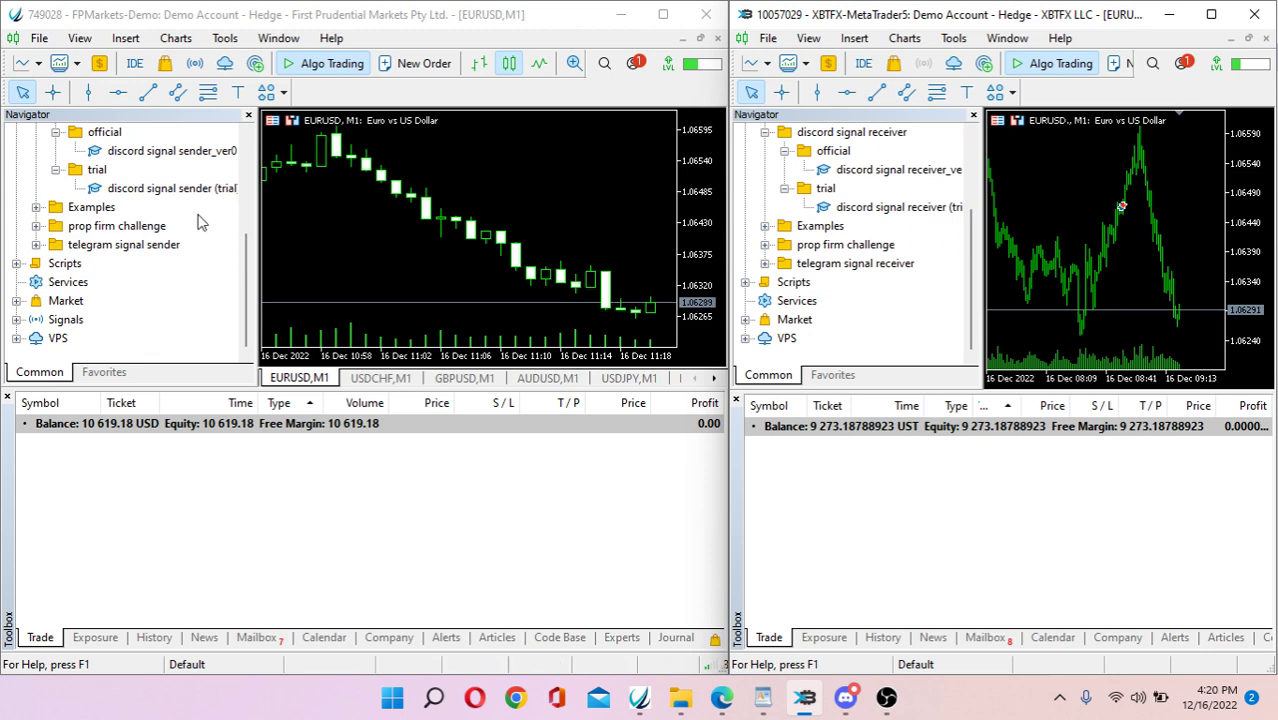
Attach discord signal sender_ver0.2 to the sender chart and select its DISCORD_WEBHOOK input.
left_click(247, 132)
left_click(247, 132)
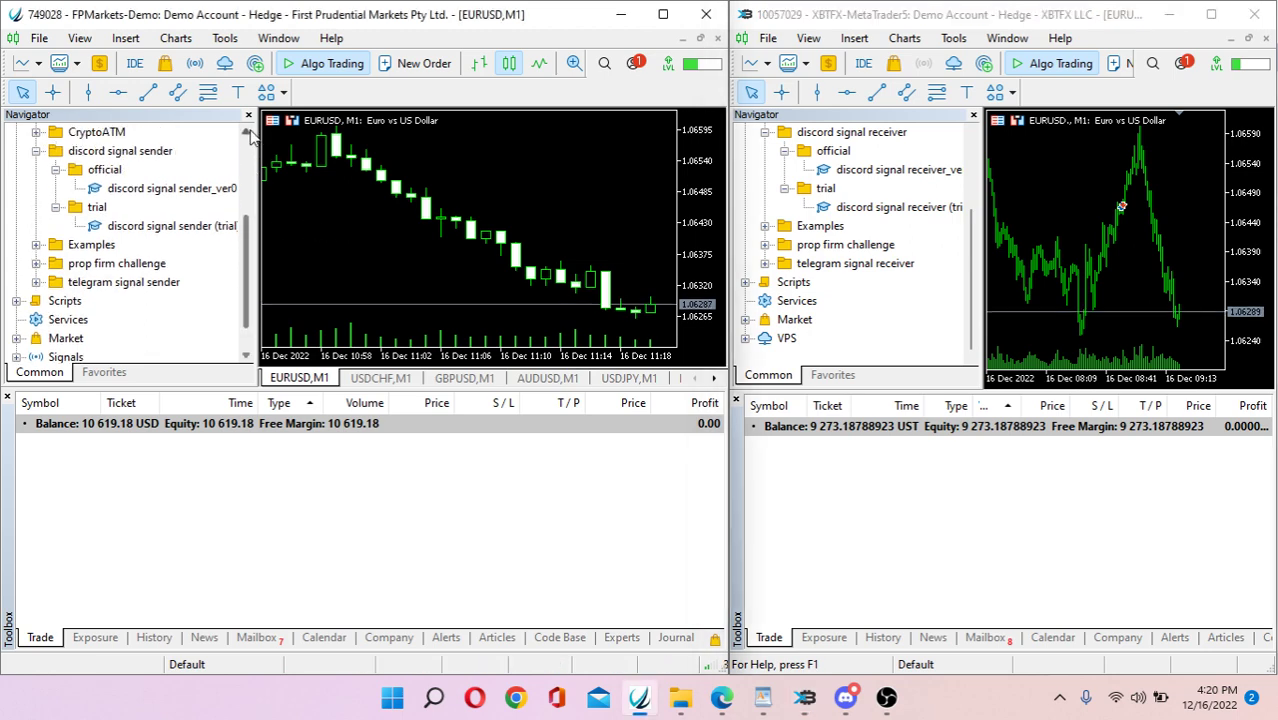
left_click(247, 132)
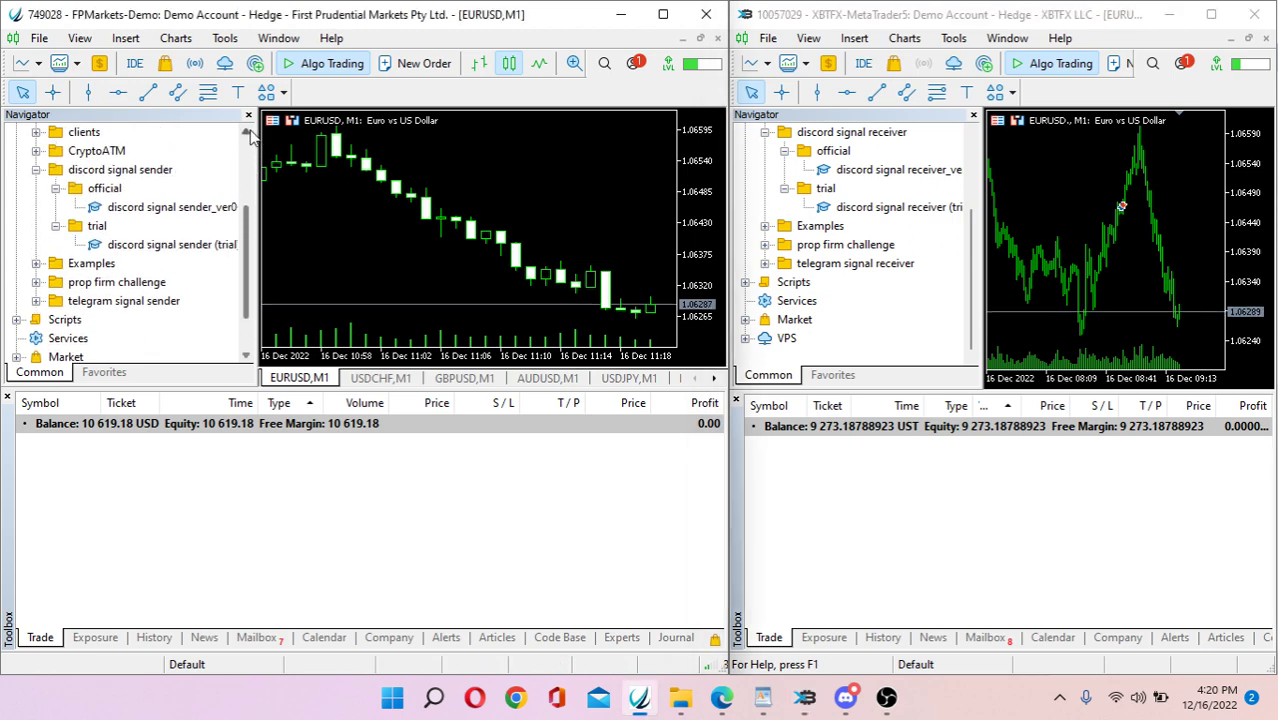
double_click(162, 208)
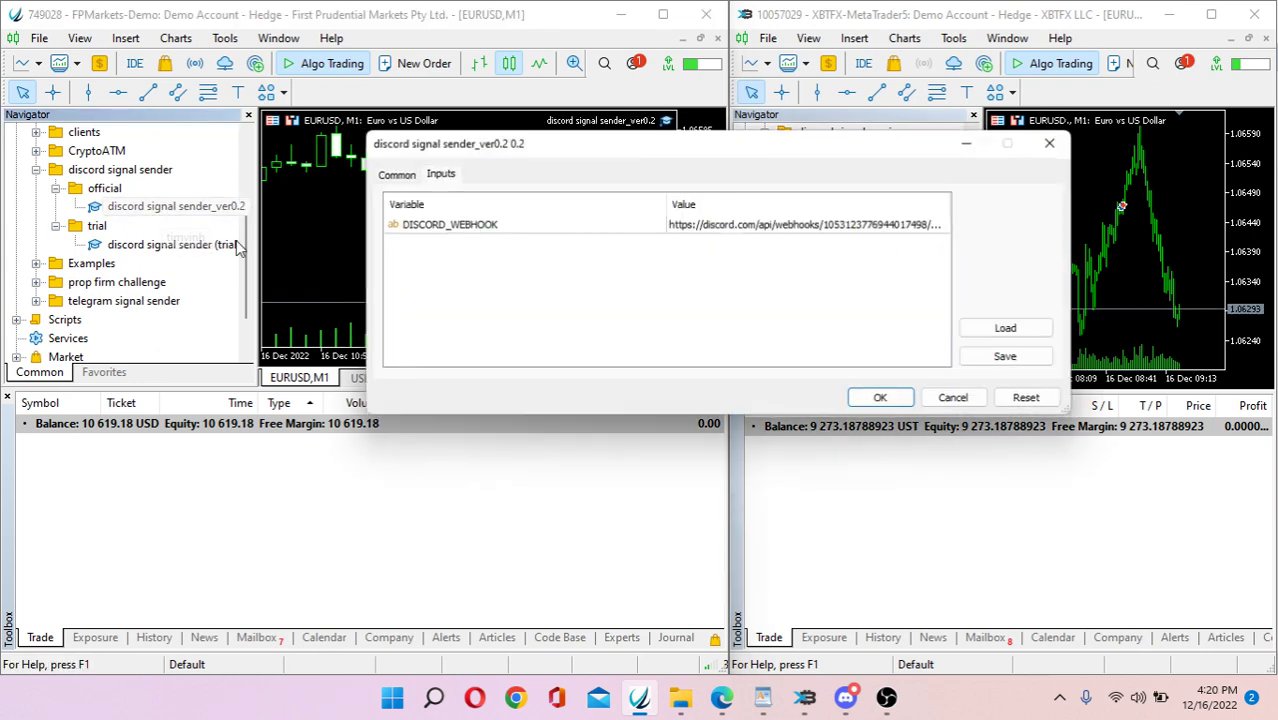
left_click(741, 229)
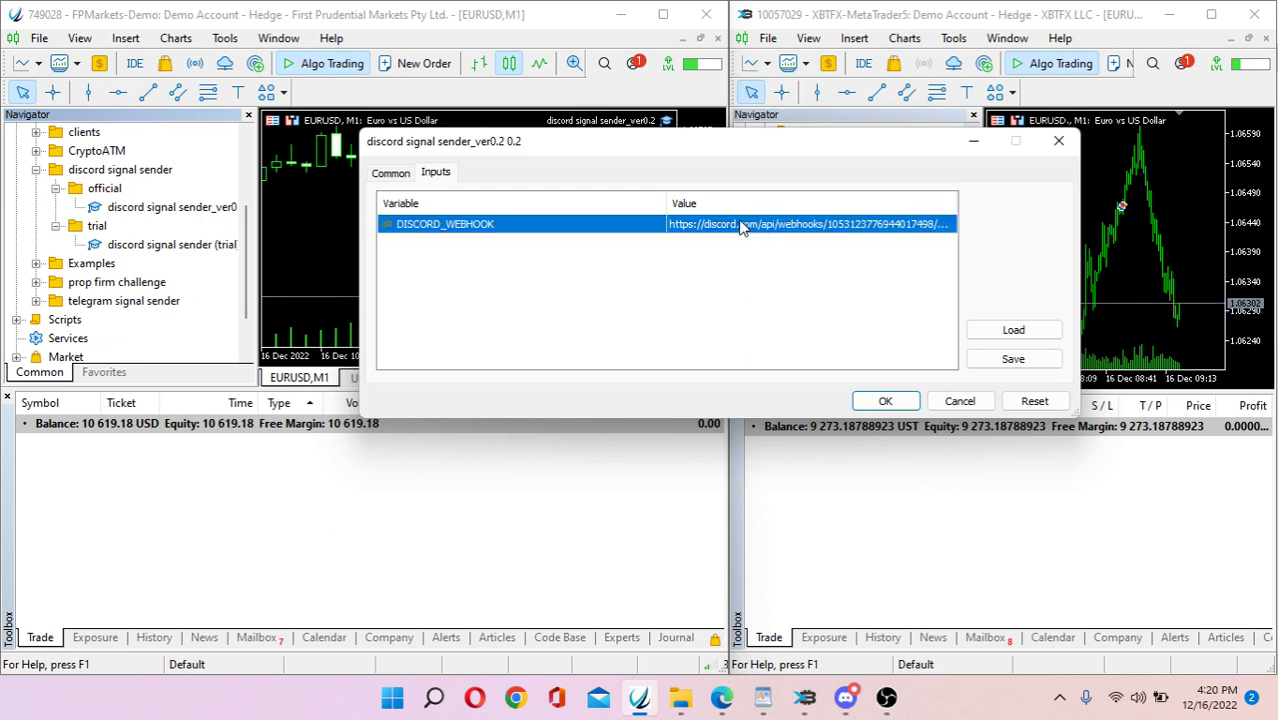
left_click(741, 224)
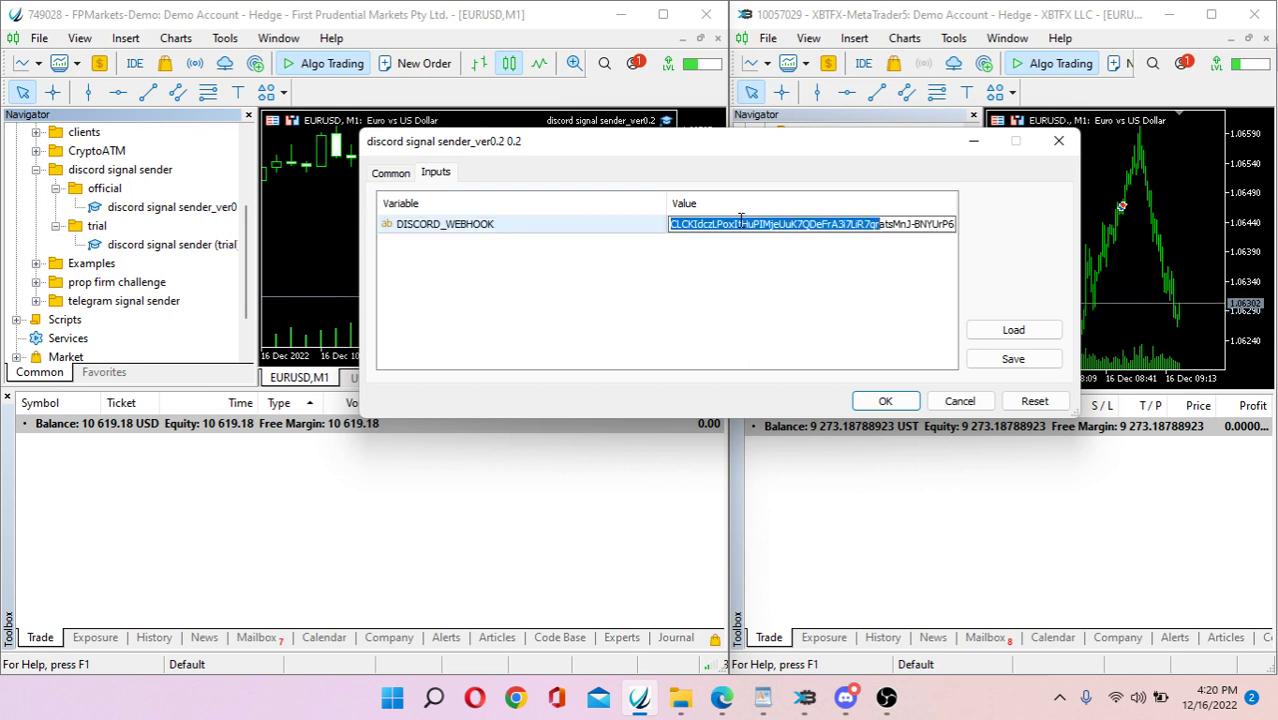
Check the WordPad setup guide, then return to the sender expert's input settings.
left_click(763, 697)
scroll(1069, 165, "up", 15)
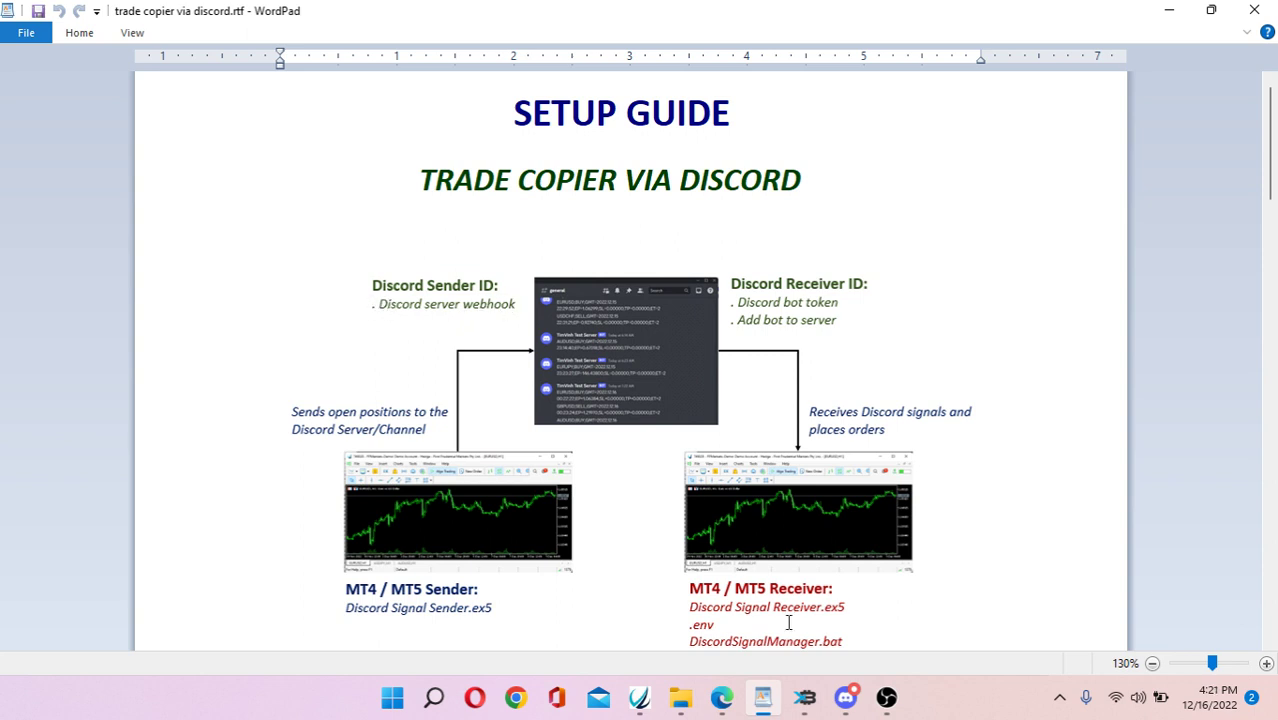
left_click(640, 697)
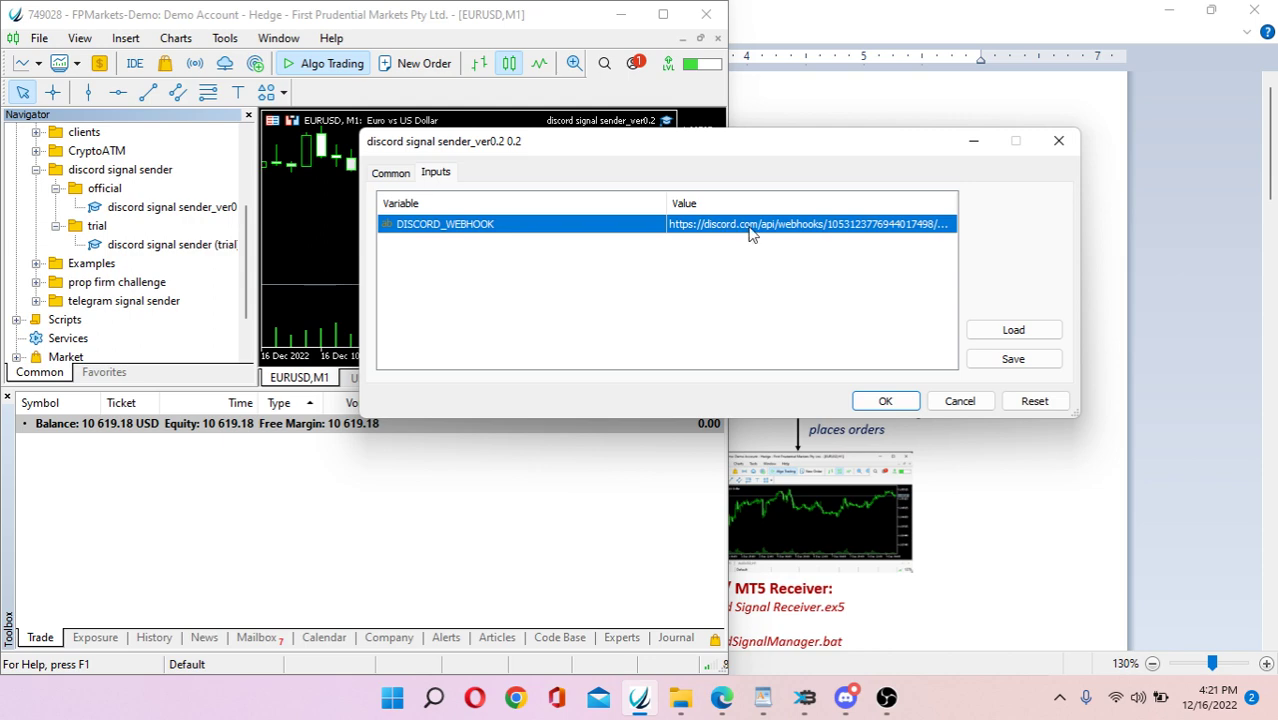
left_click(885, 398)
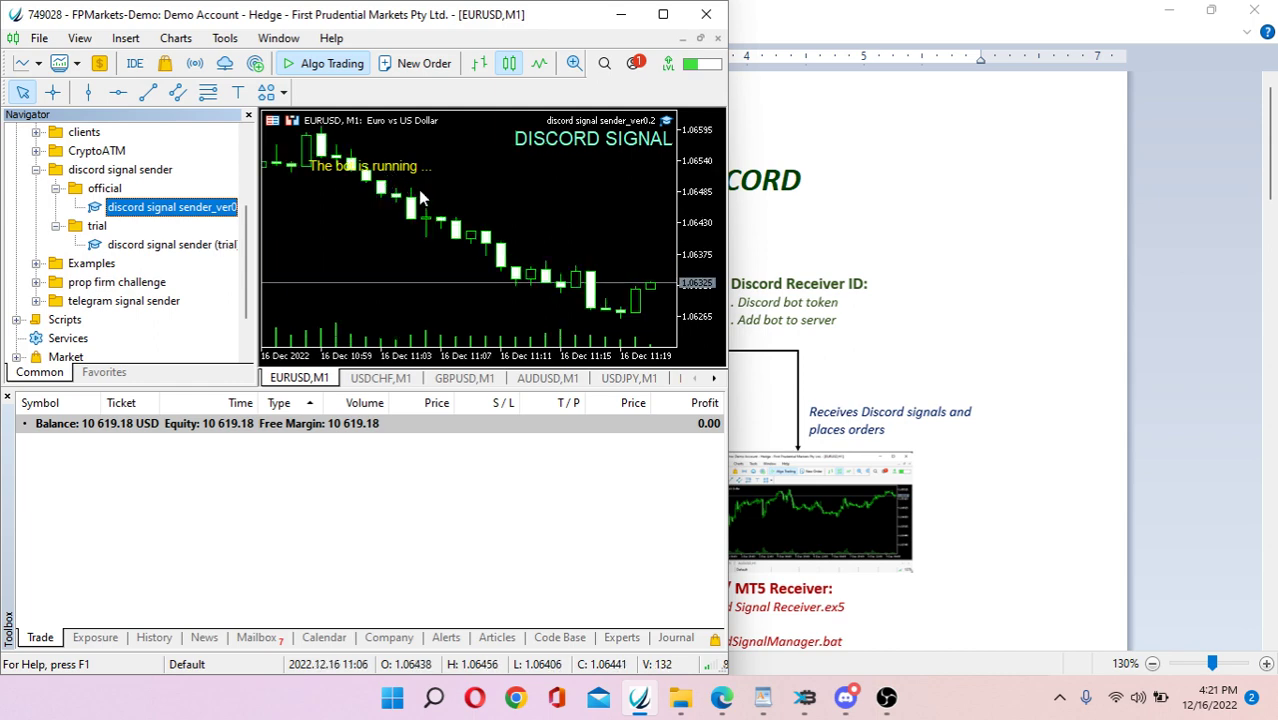
left_click(805, 697)
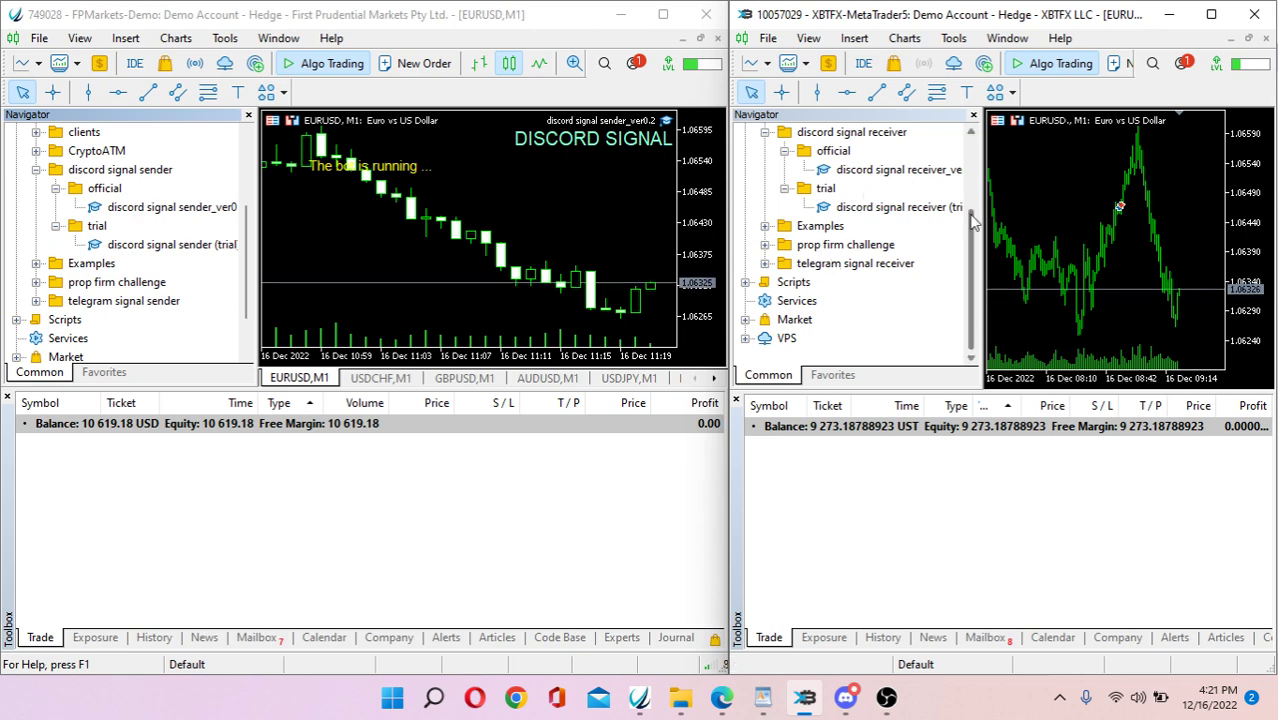
scroll(975, 213, "up", 1)
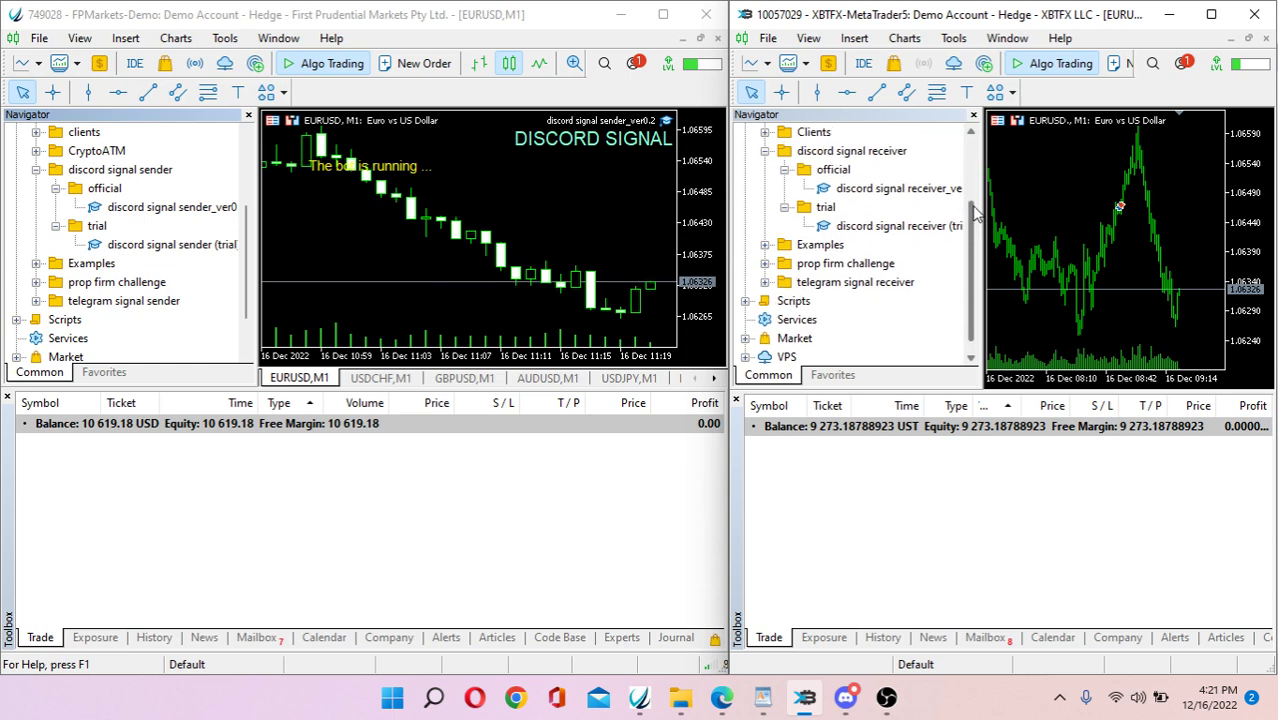
double_click(896, 195)
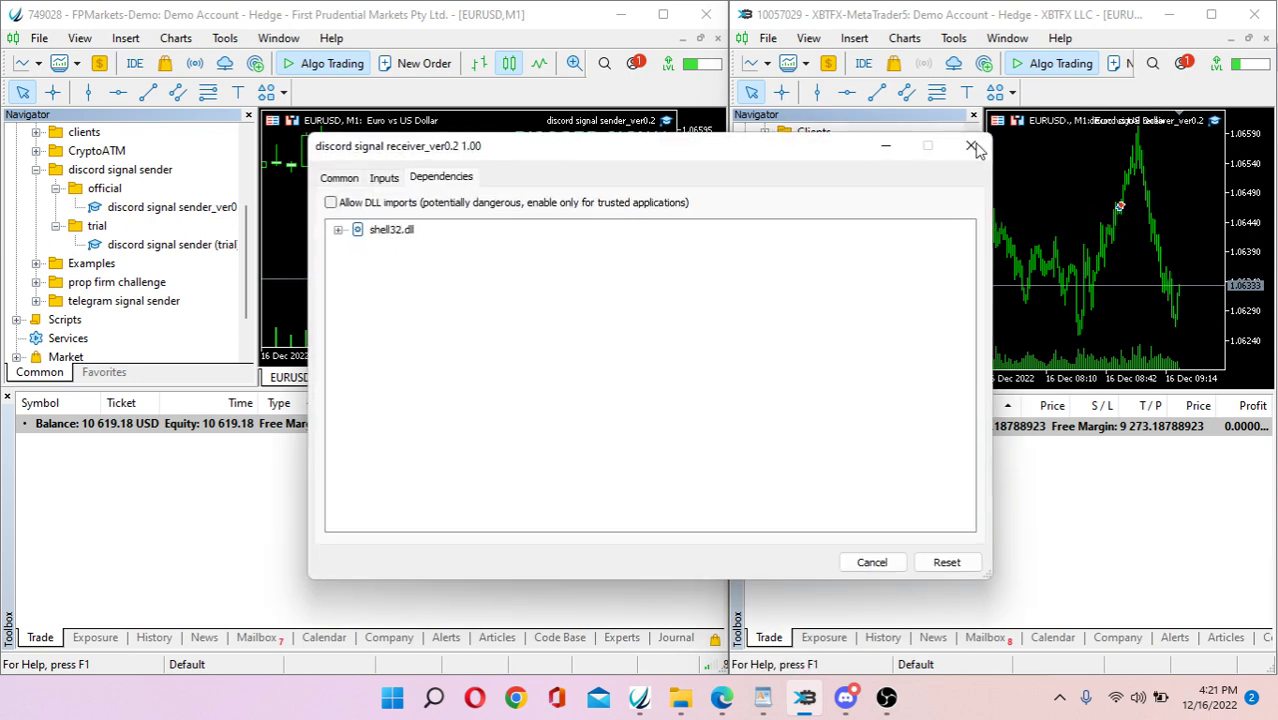
left_click(971, 147)
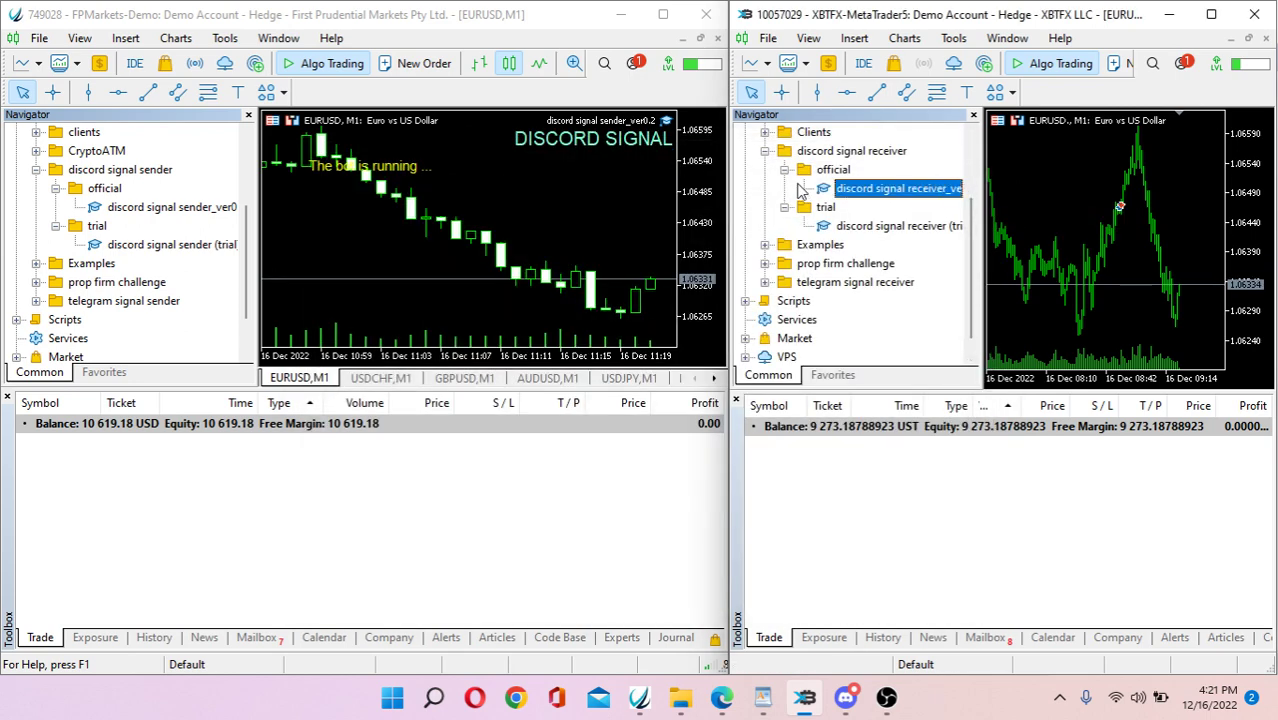
Open the receiver terminal's data folder and go into MQL5 > Files.
left_click(768, 40)
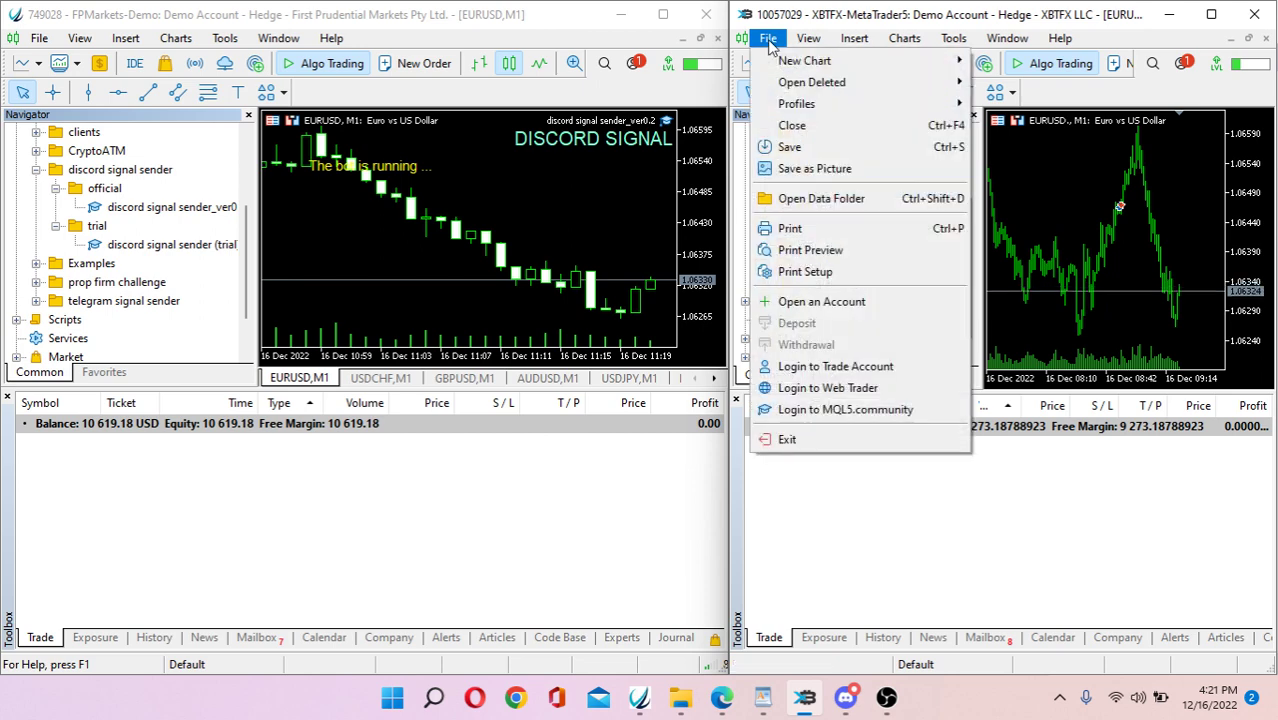
left_click(818, 200)
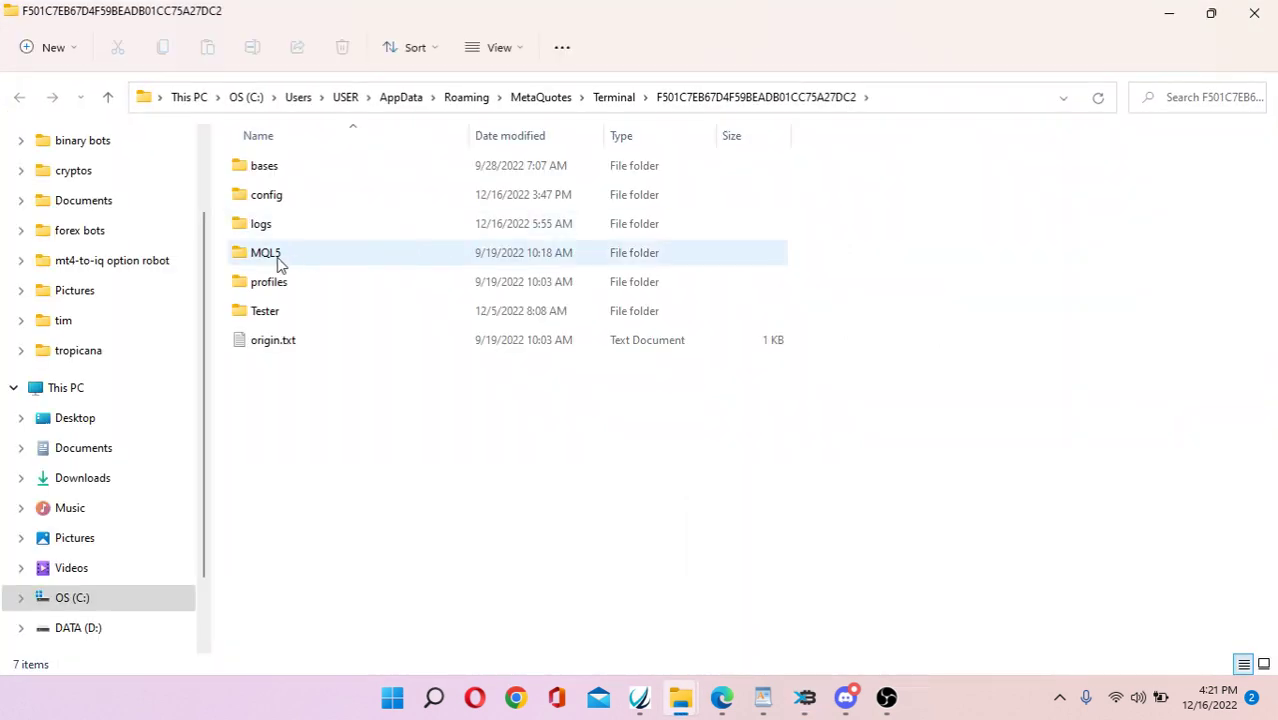
double_click(275, 257)
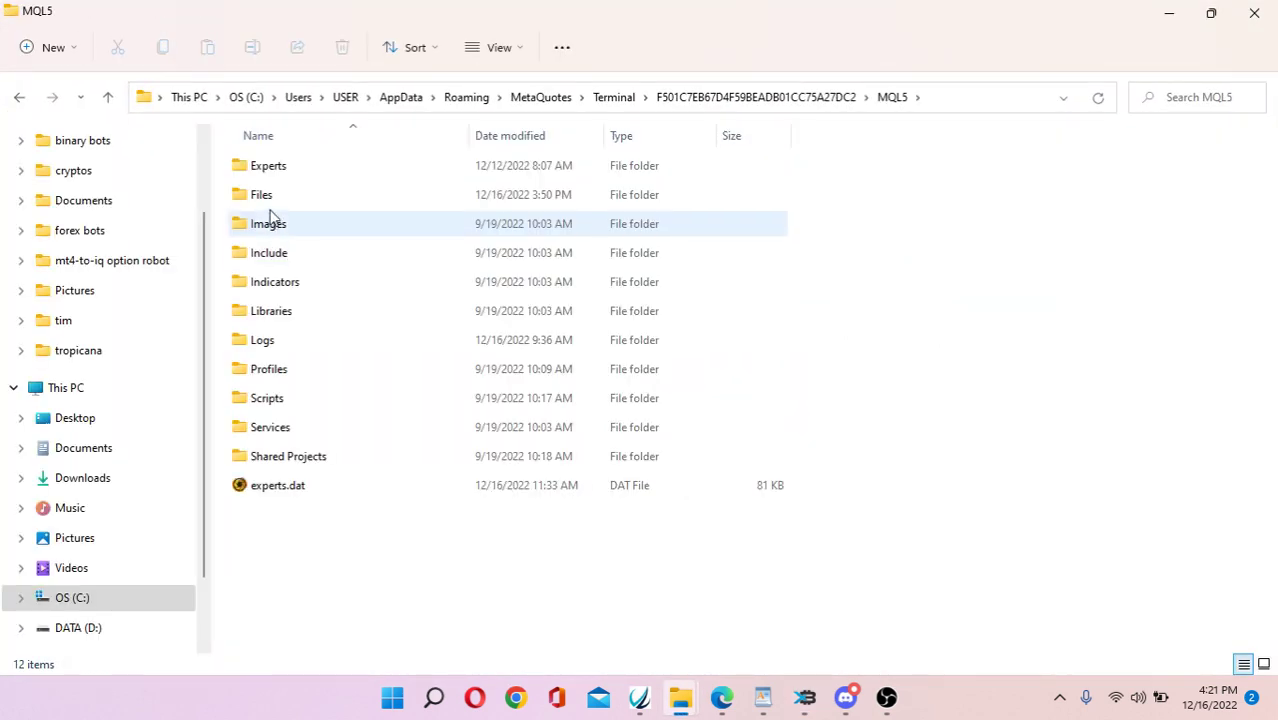
double_click(272, 198)
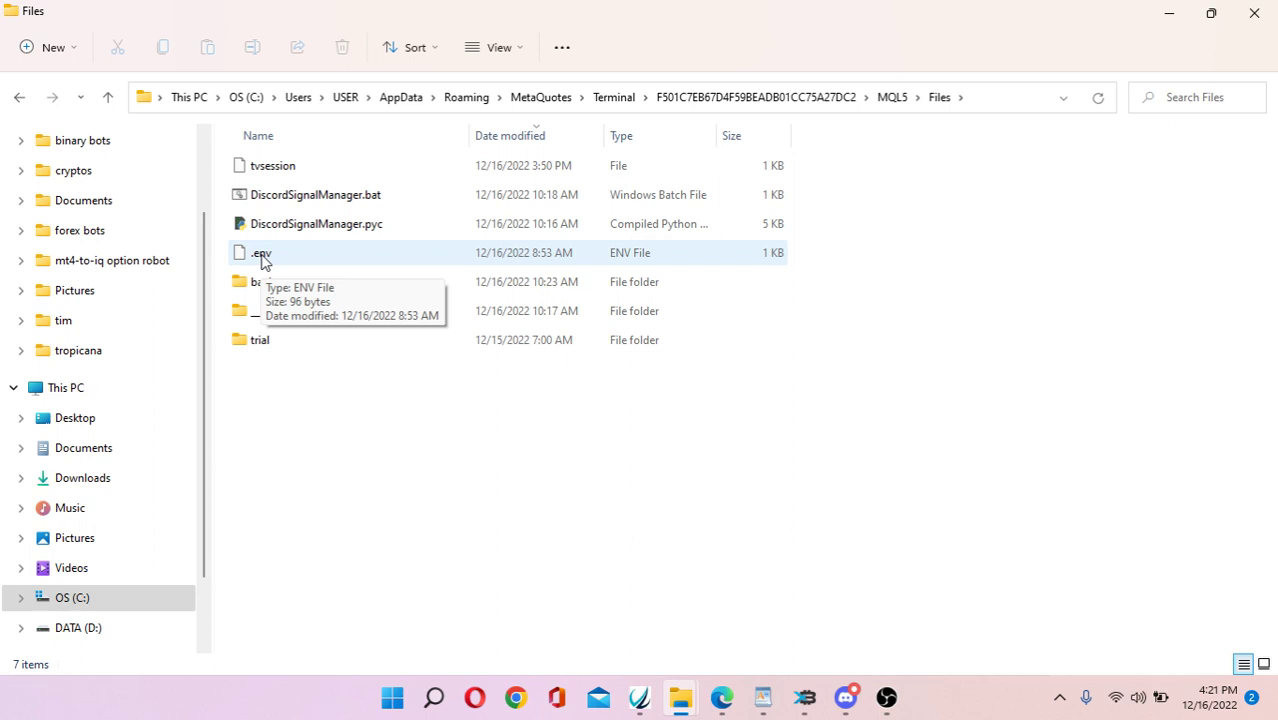
Open the .env file with Notepad++ via Show more options.
left_click(264, 259)
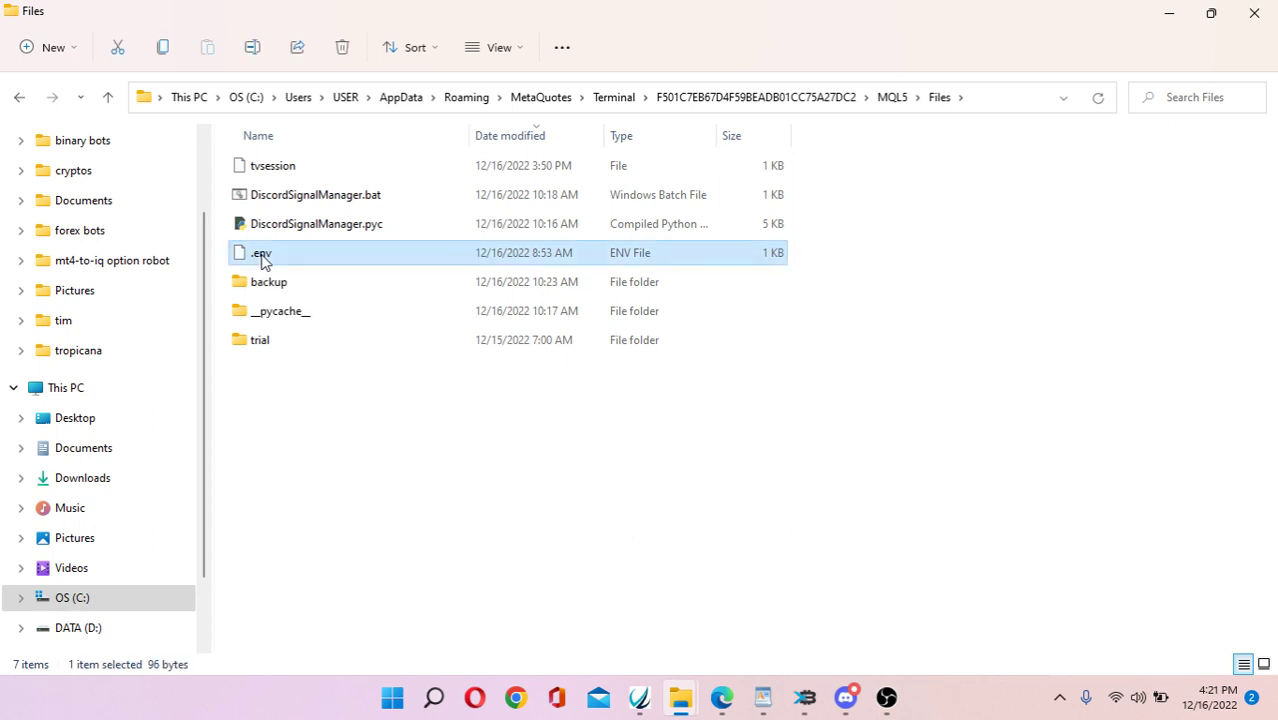
double_click(263, 257)
right_click(272, 262)
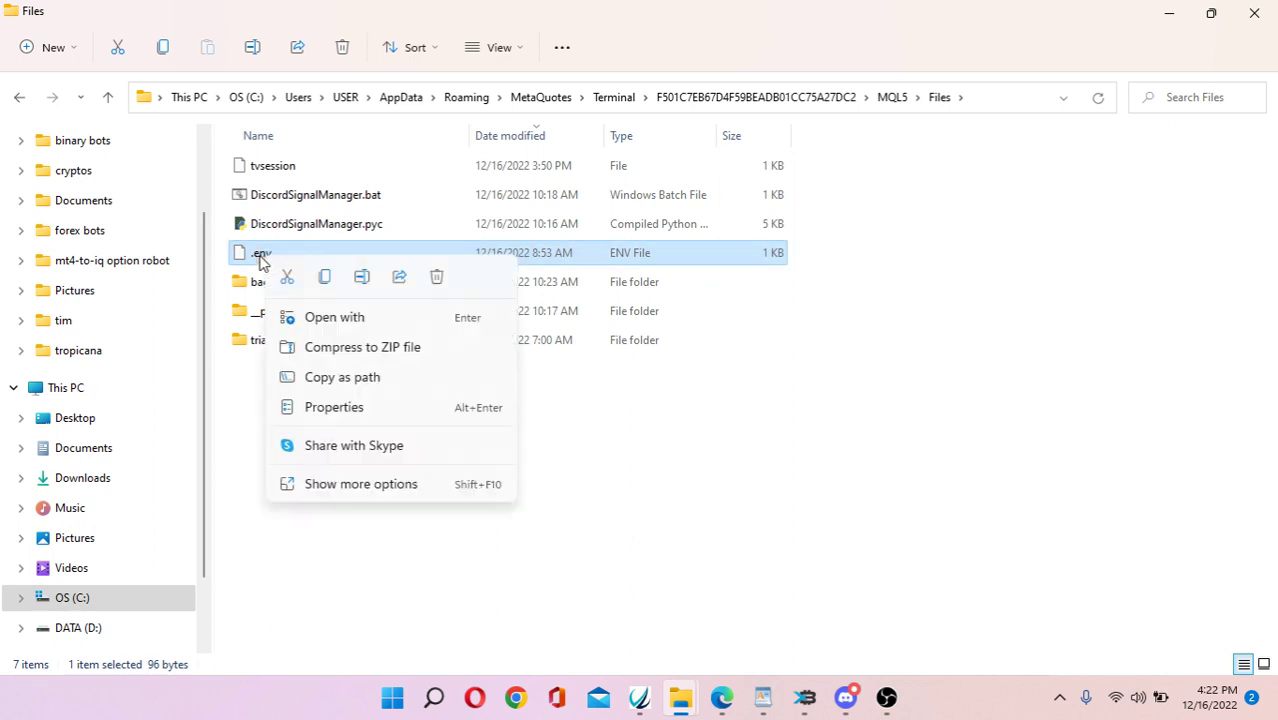
left_click(393, 485)
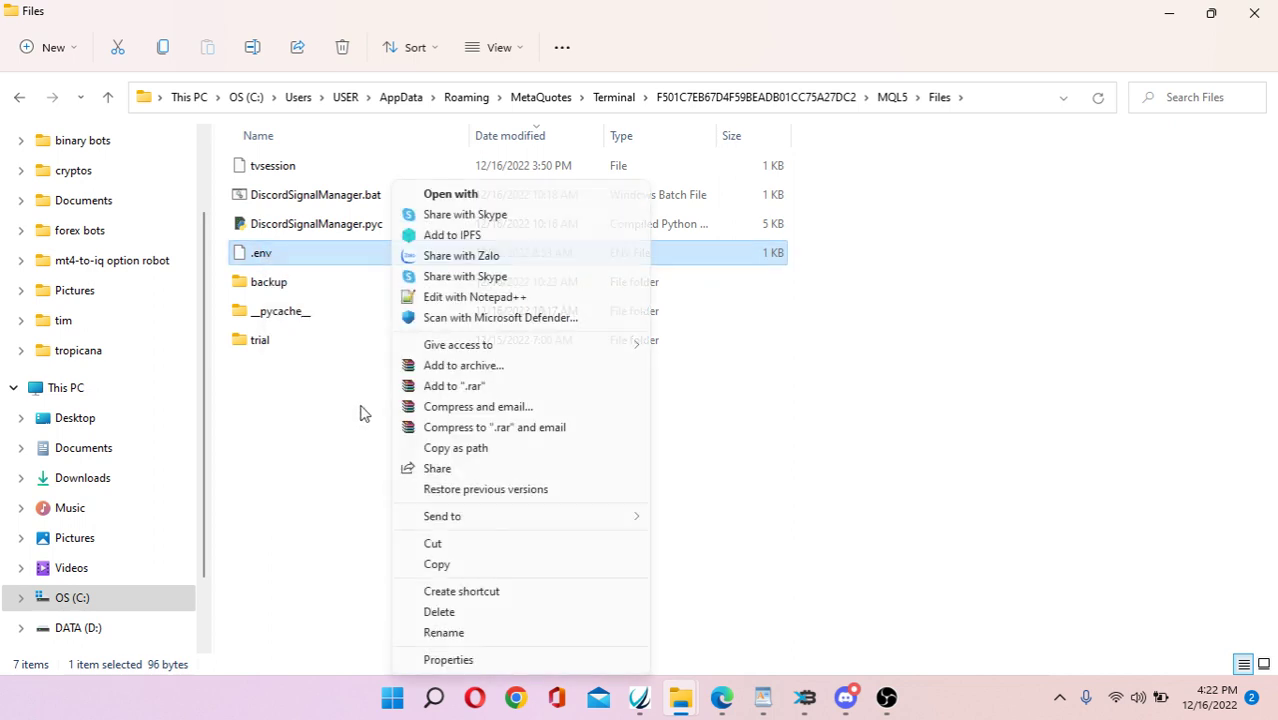
left_click(428, 297)
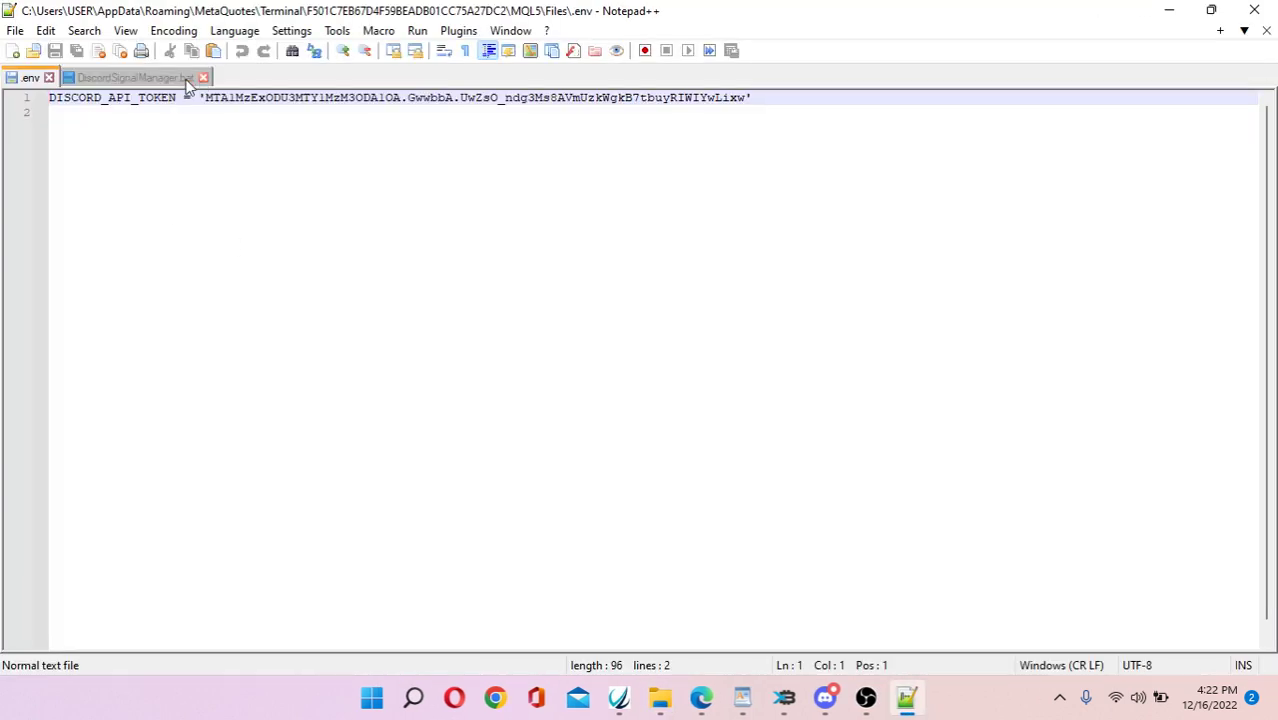
Close the DiscordSignalManager.bat tab and bring the WordPad setup guide forward.
left_click(203, 78)
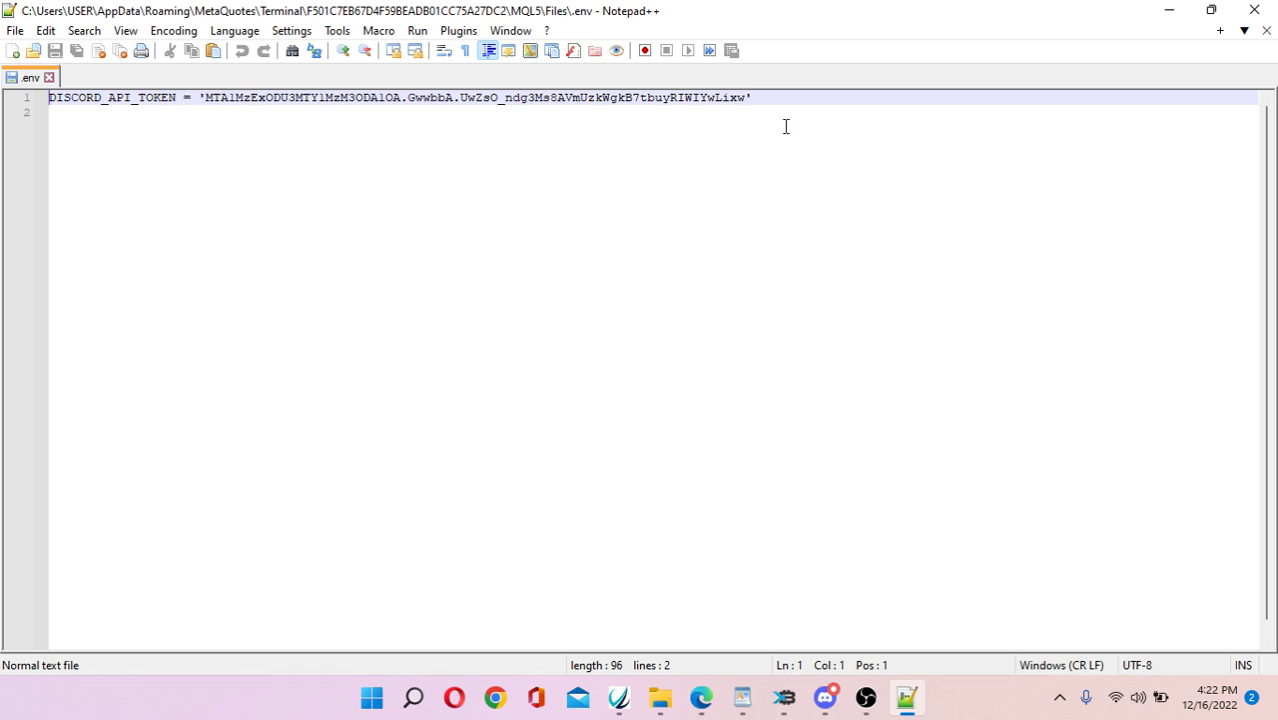
left_click(752, 699)
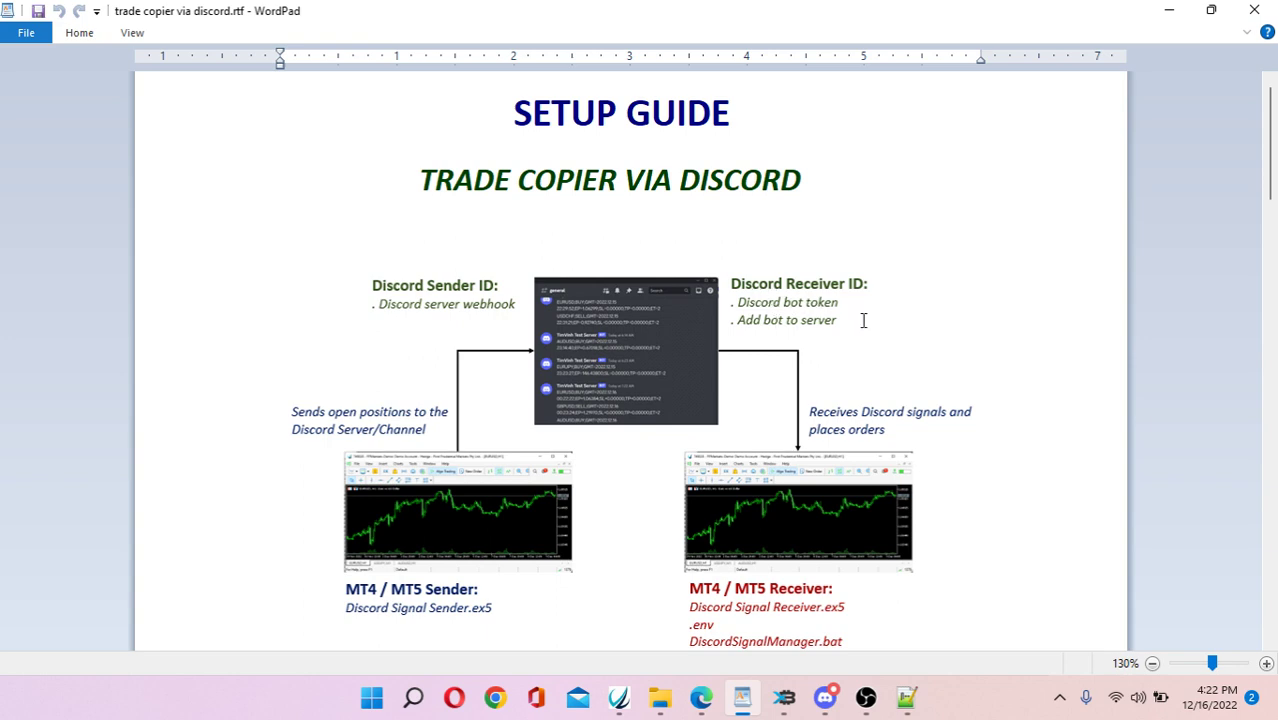
Scroll the guide to the Discord Bot Token section, then return to the .env file.
scroll(863, 320, "down", 15)
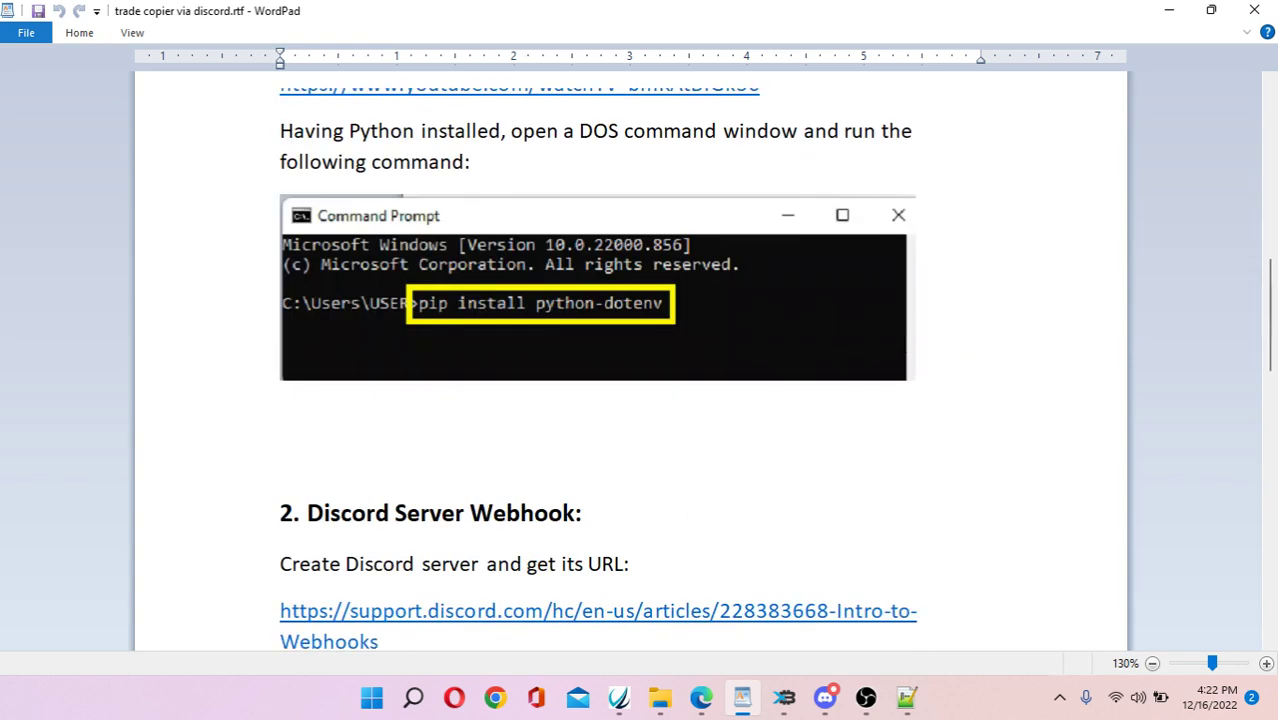
scroll(901, 352, "down", 10)
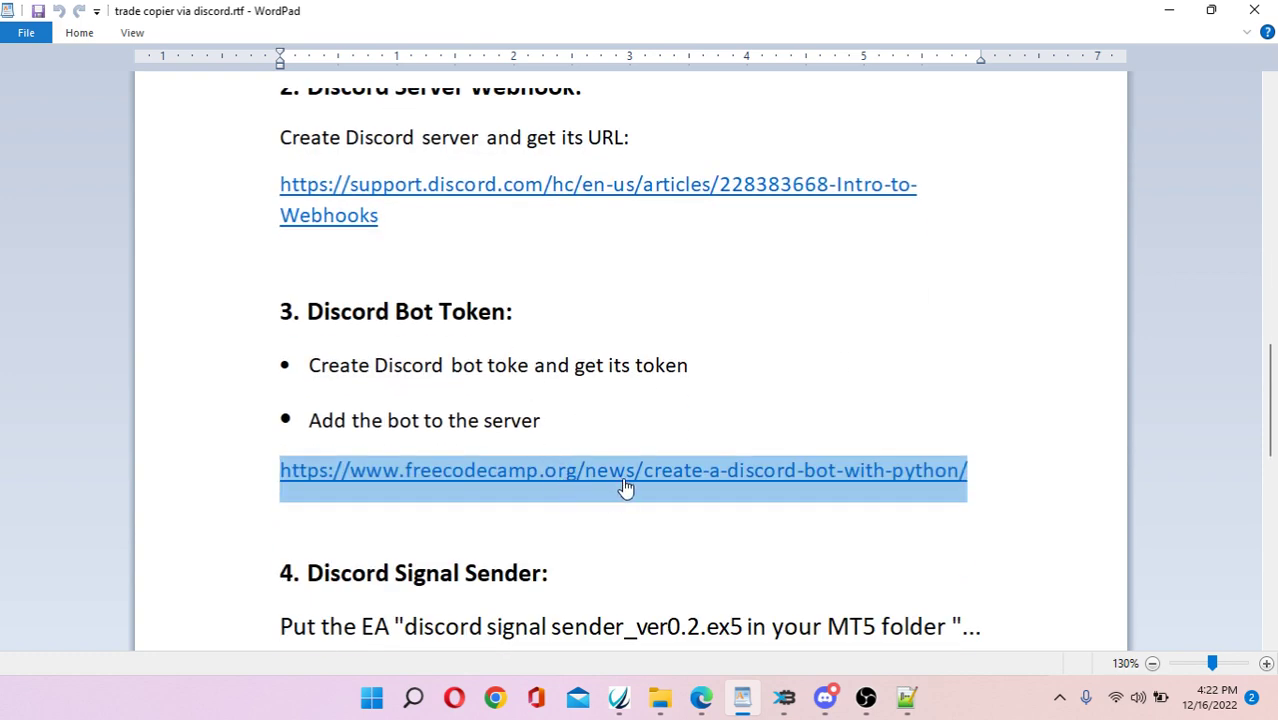
mouse_move(784, 697)
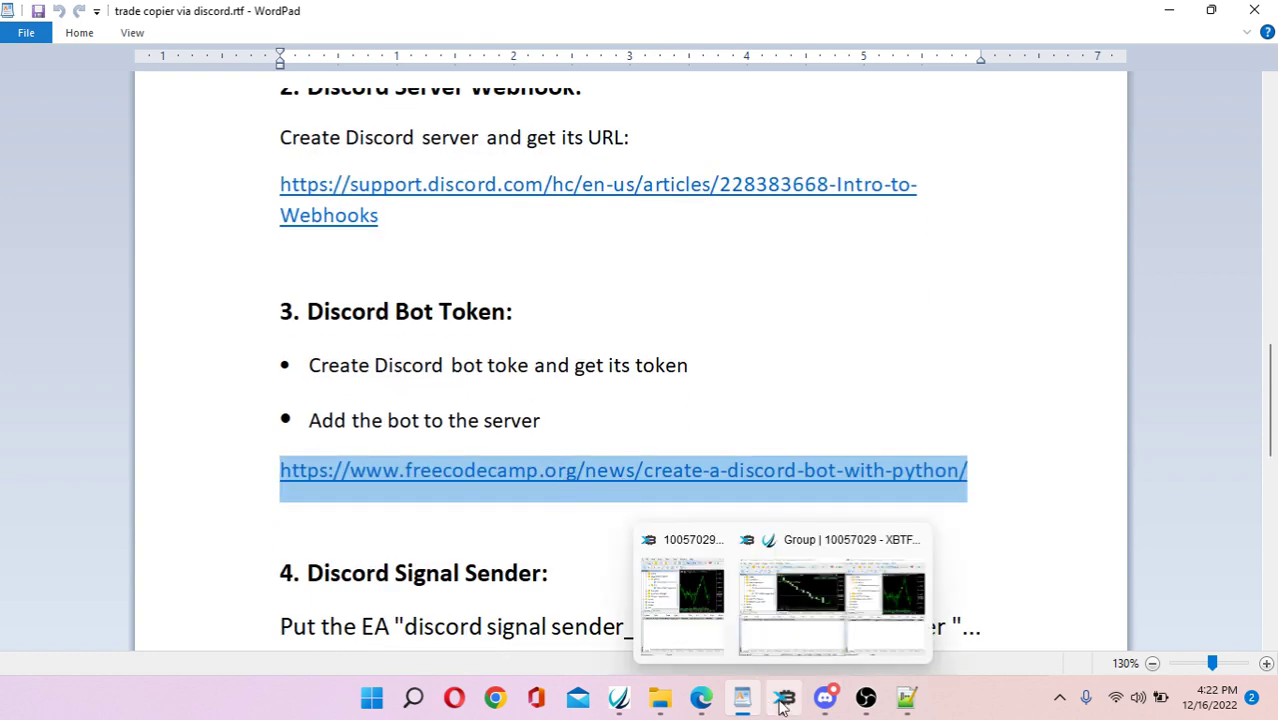
left_click(690, 610)
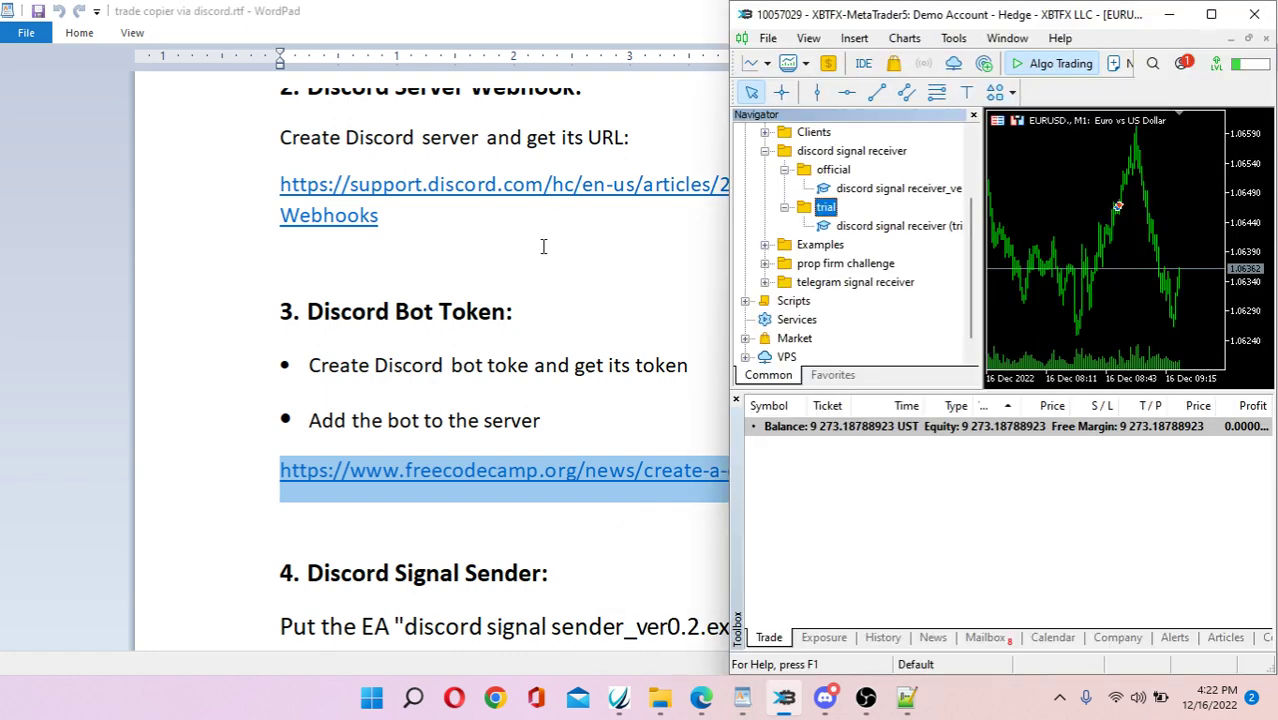
left_click(908, 697)
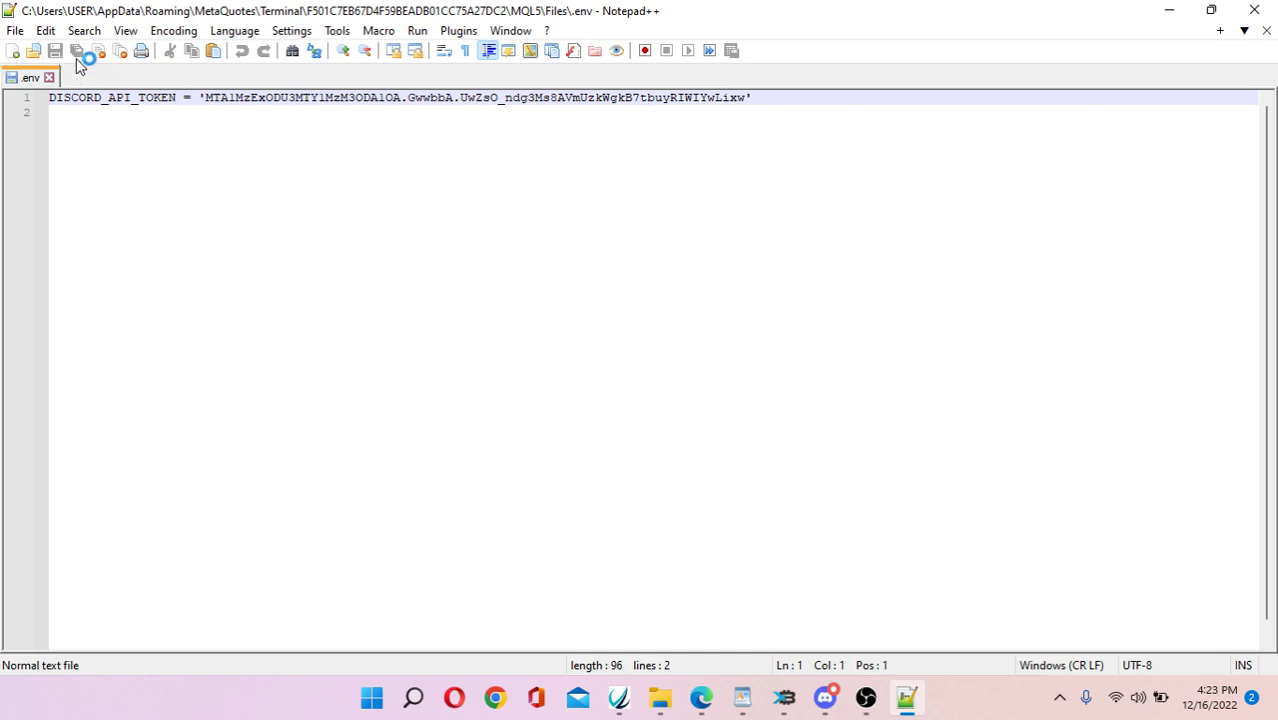
Close Notepad++ and allow DLL imports for the discord signal receiver_ver0.2 EA.
left_click(1254, 9)
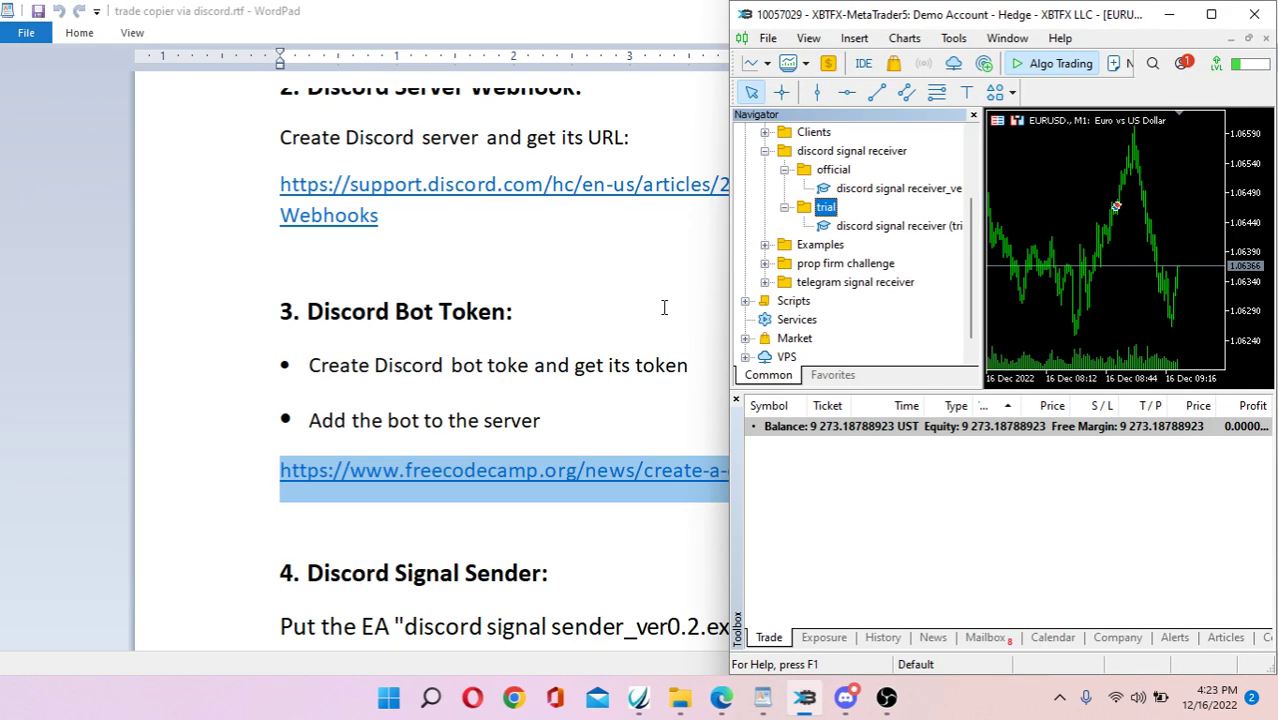
left_click(884, 188)
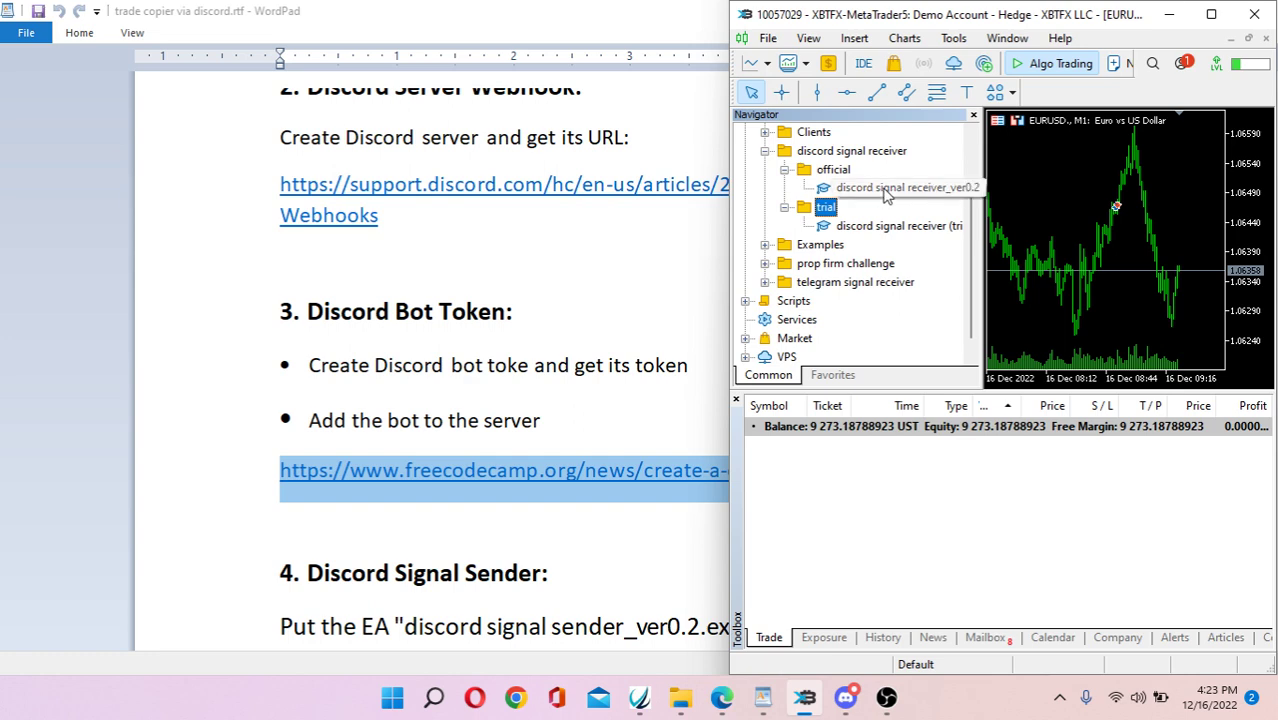
double_click(884, 188)
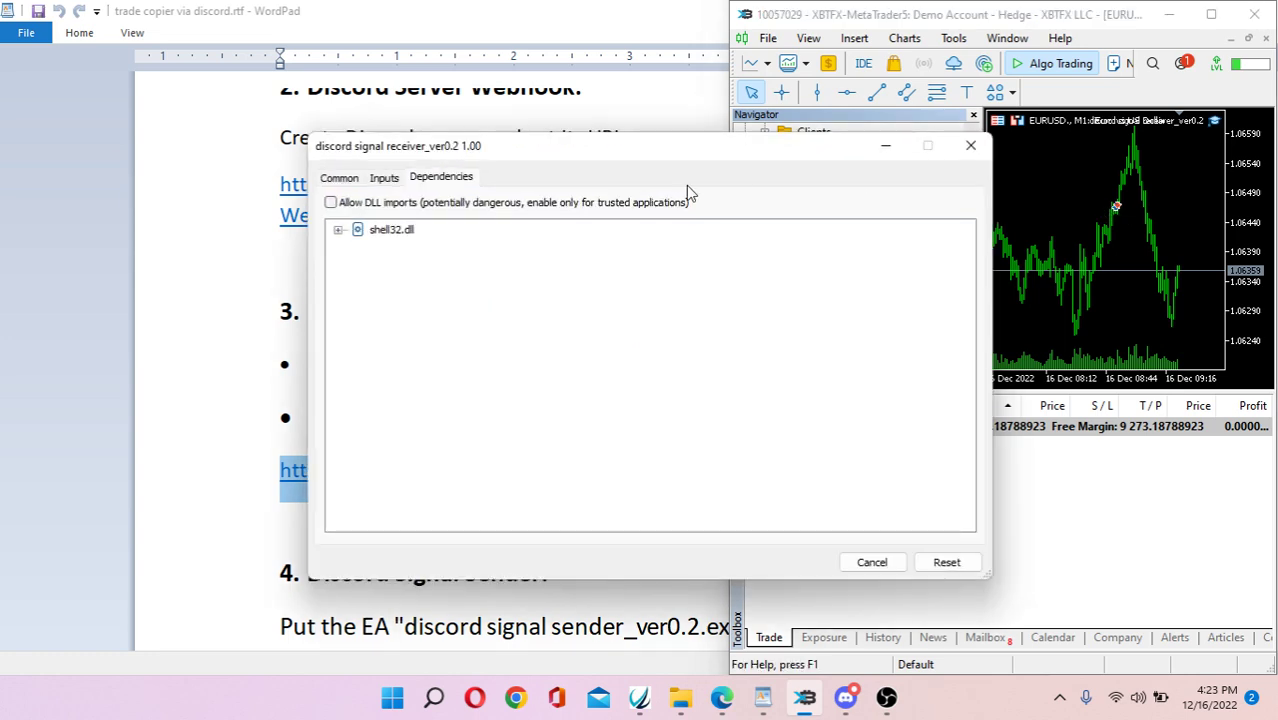
left_click(331, 203)
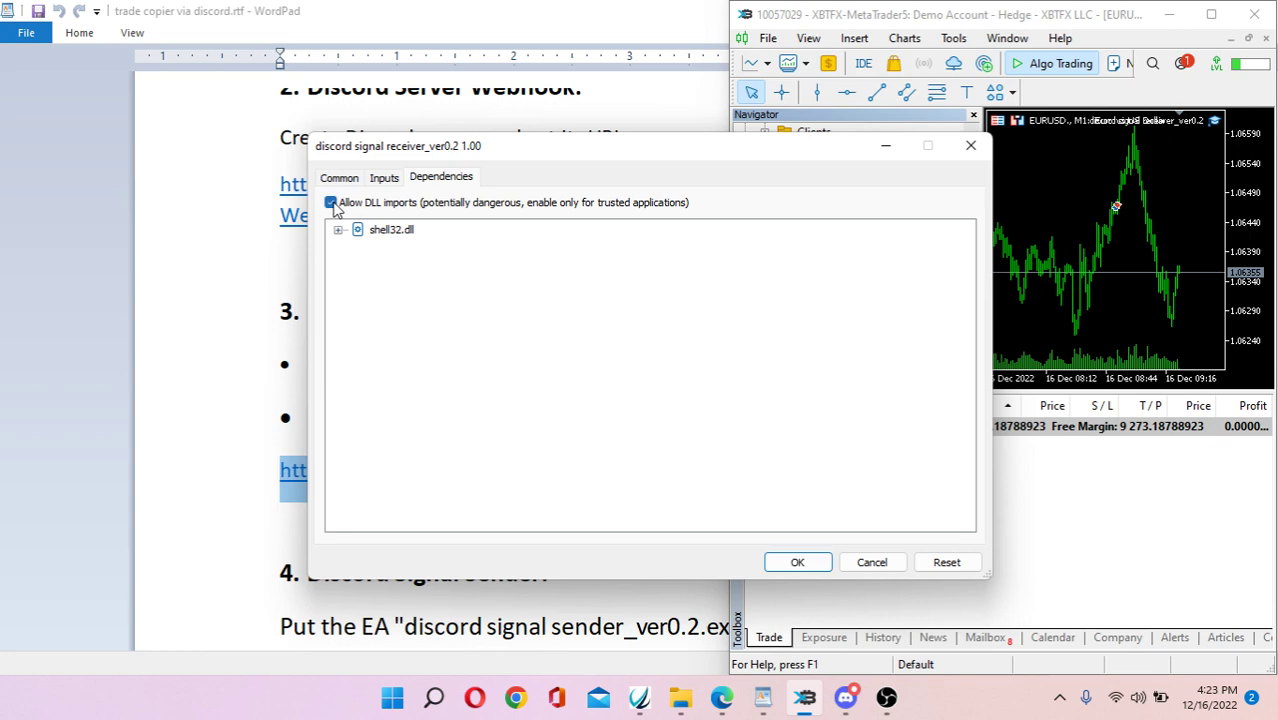
left_click(797, 563)
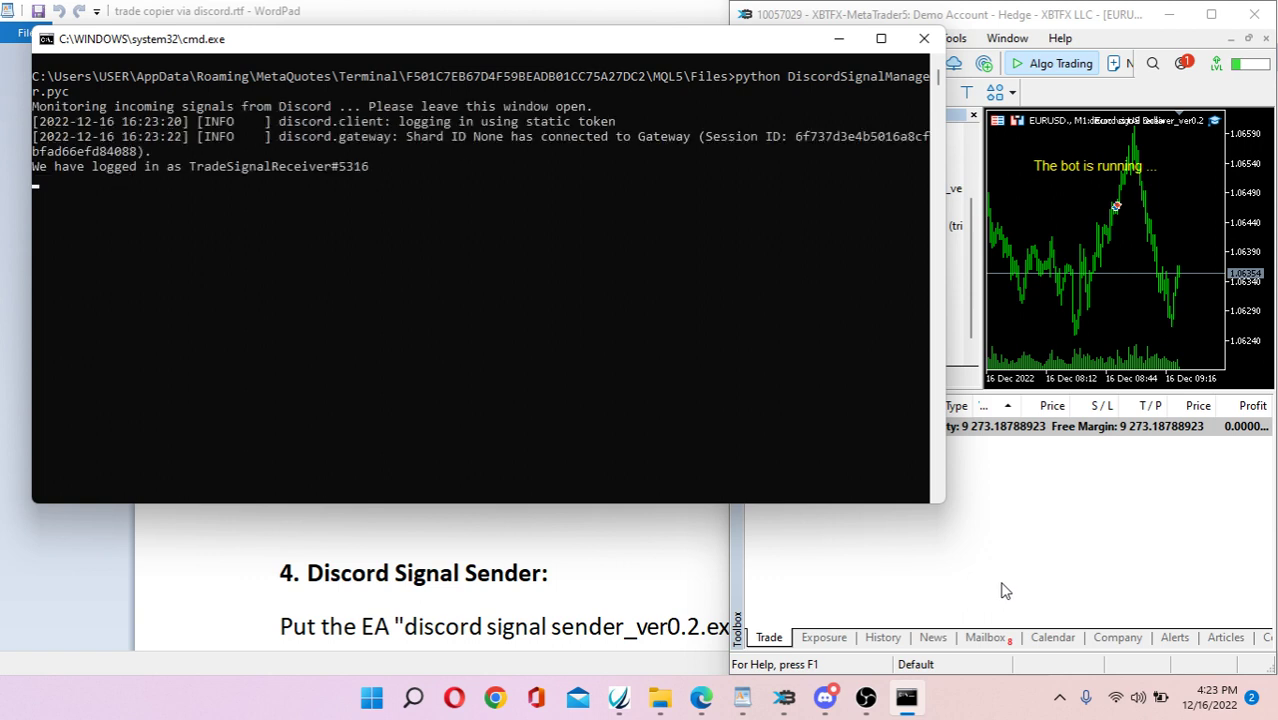
left_click(1053, 14)
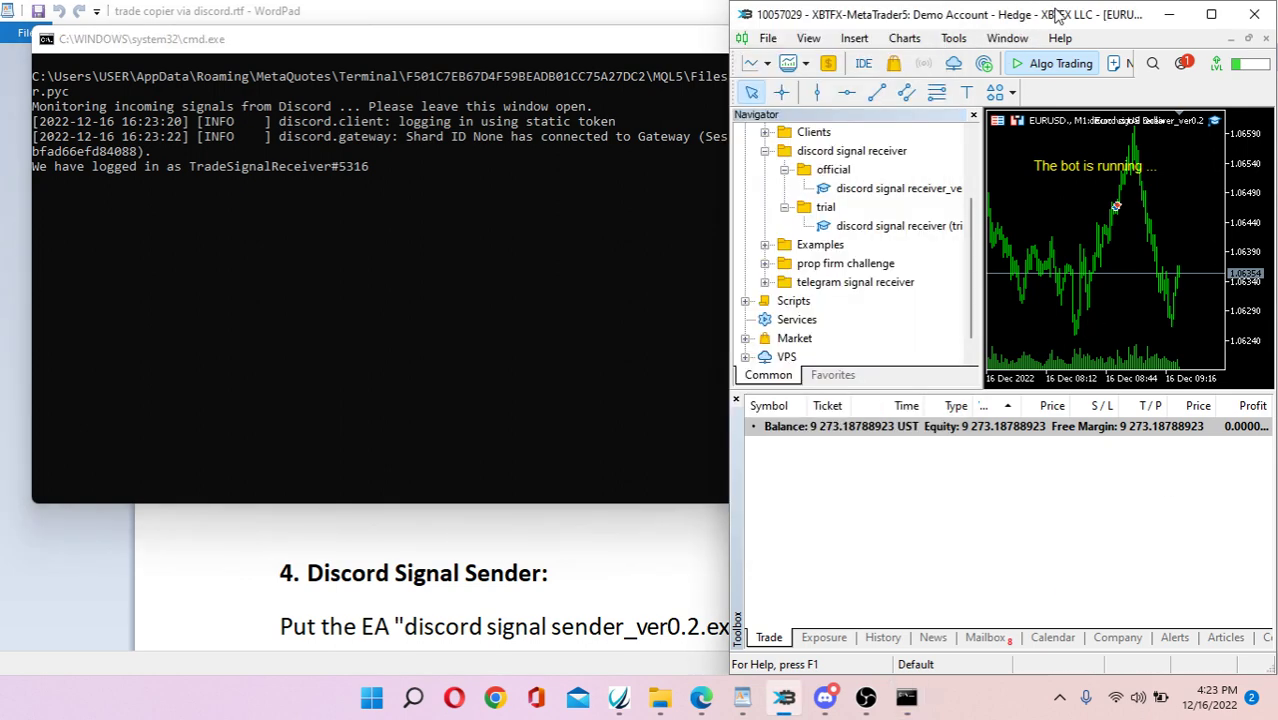
Place a 0.01 lot EURUSD buy at market from the sender's EURUSD chart.
left_click(626, 705)
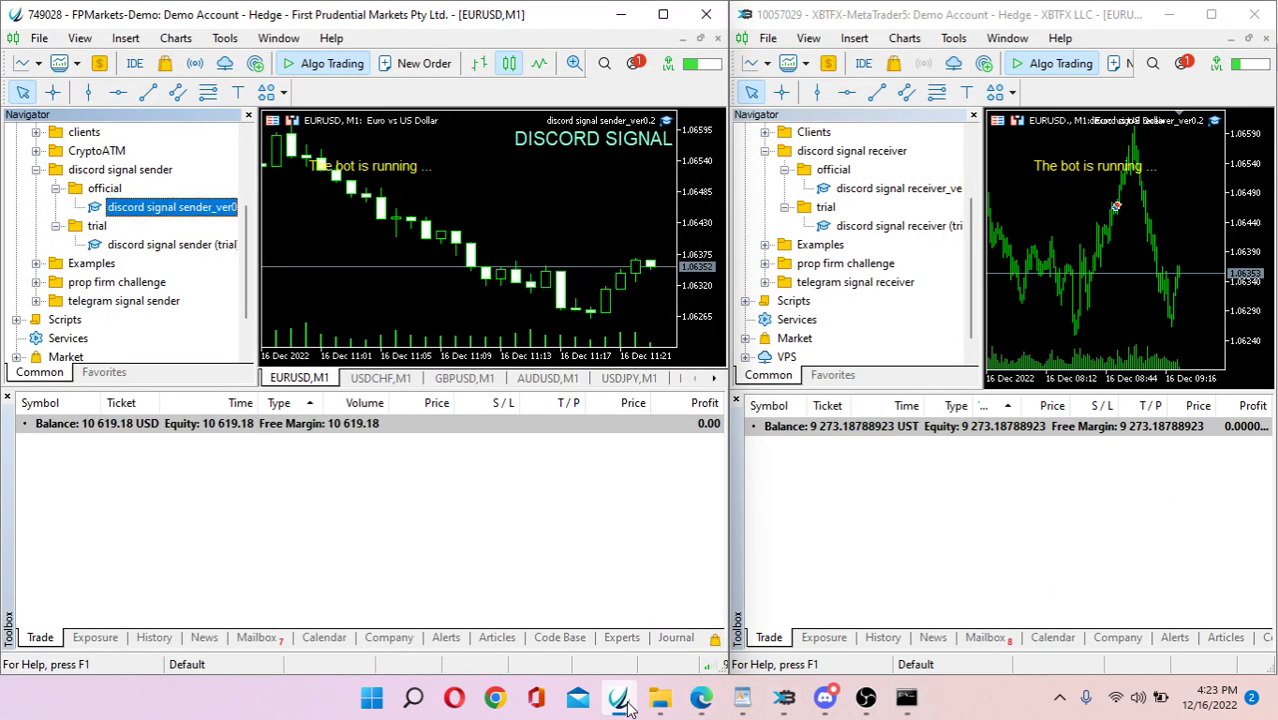
right_click(444, 198)
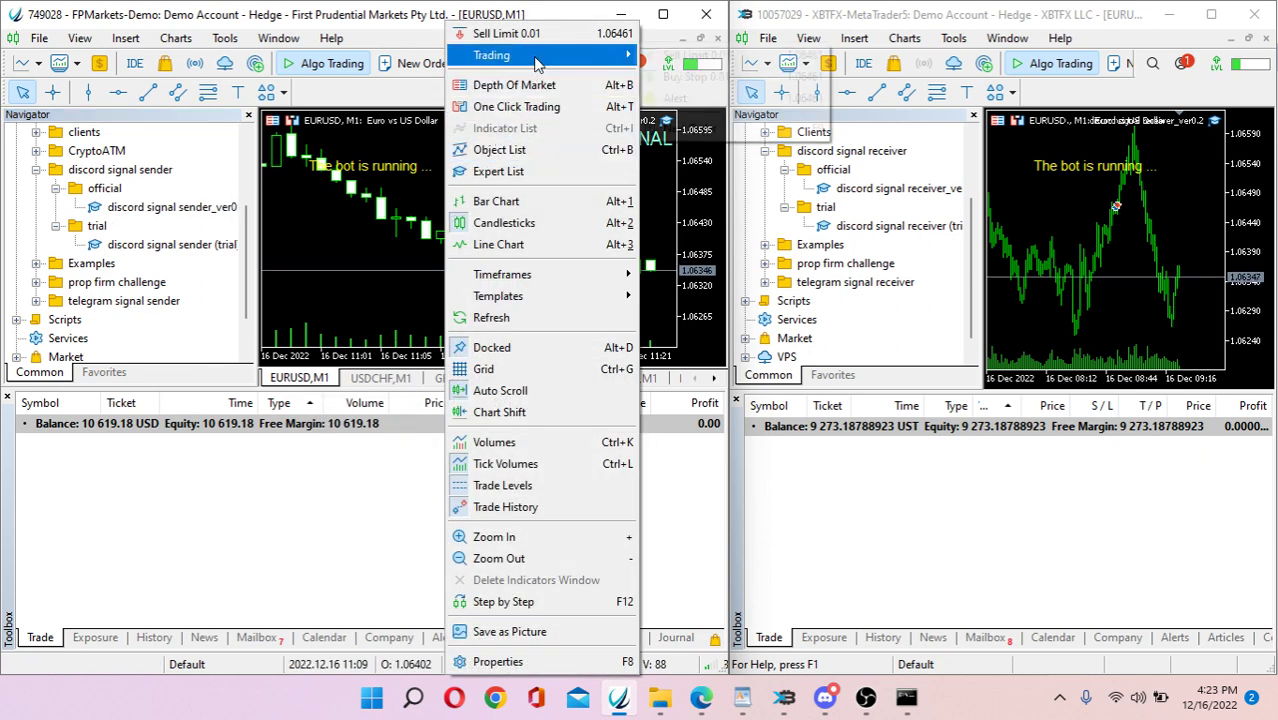
mouse_move(528, 55)
left_click(699, 124)
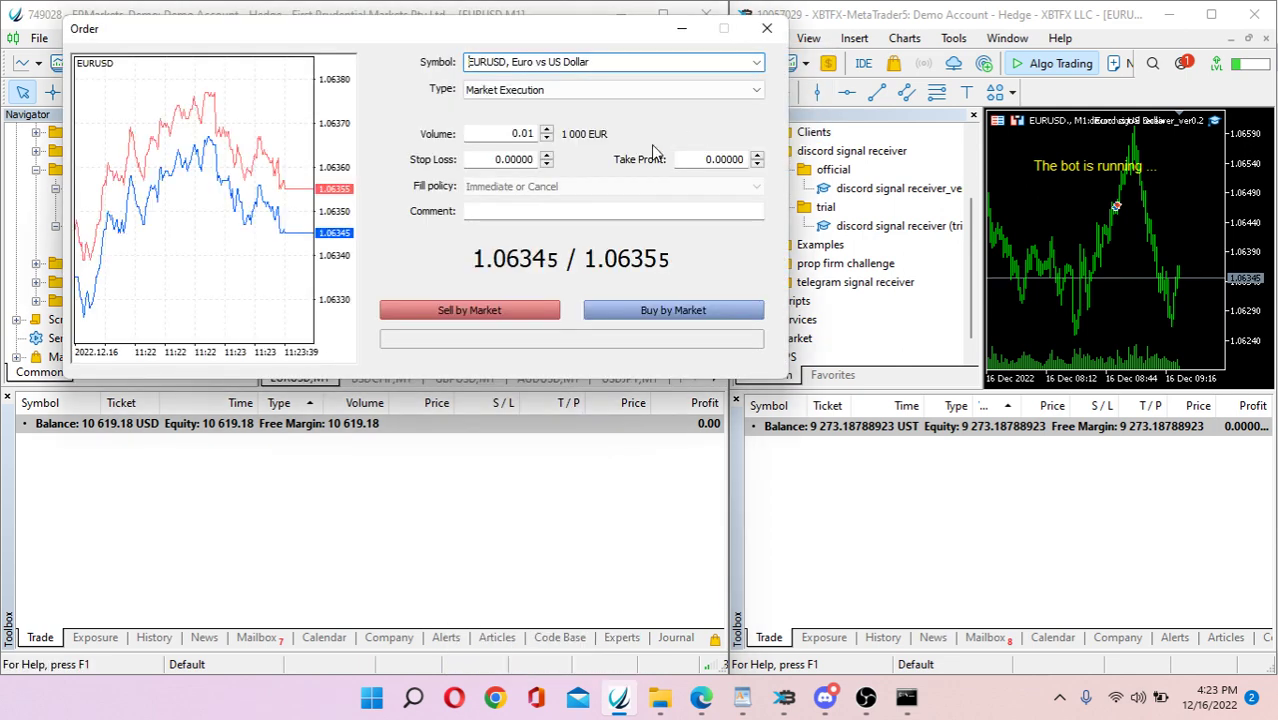
left_click(672, 308)
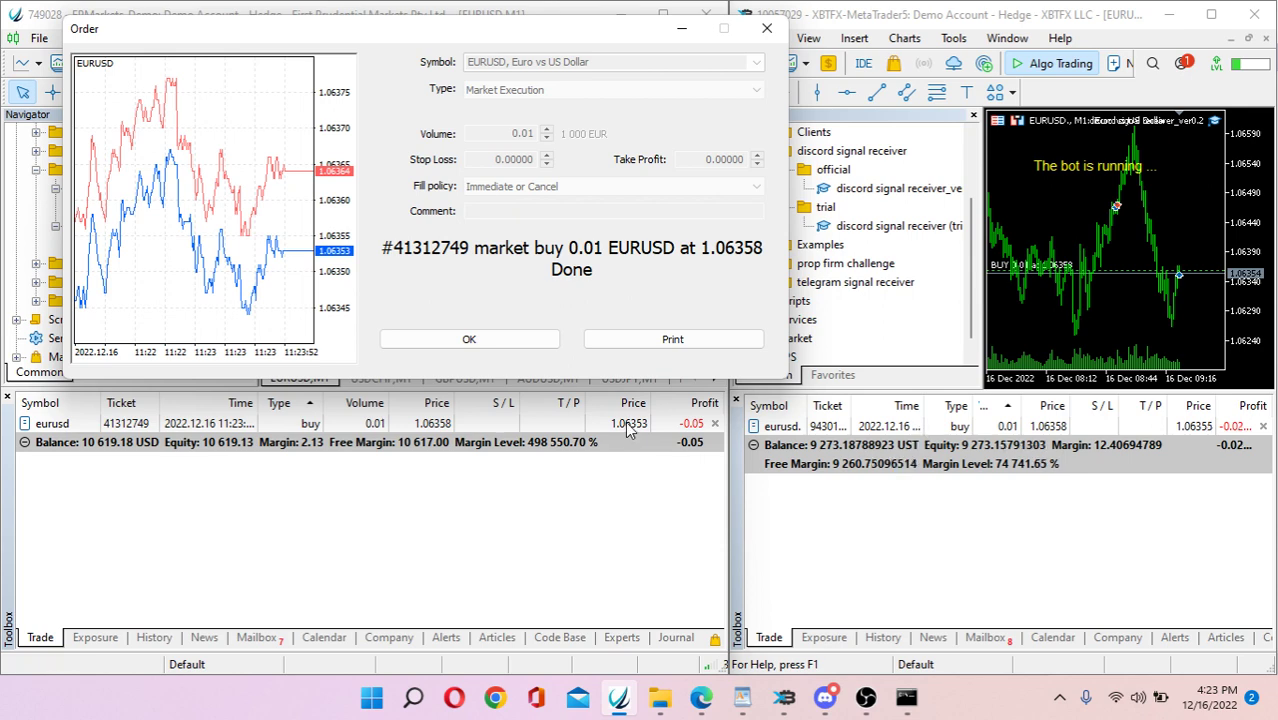
left_click(469, 340)
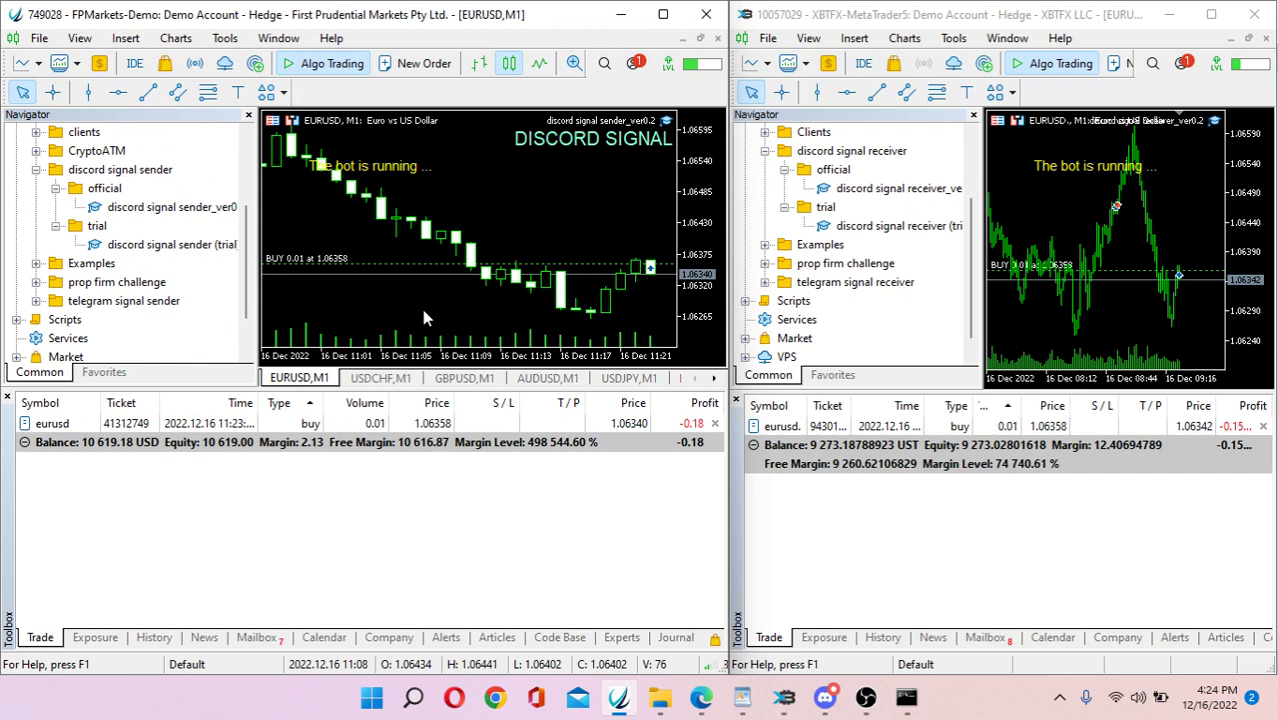
Place a 0.01 lot USDCHF sell at market from the USDCHF chart.
left_click(396, 382)
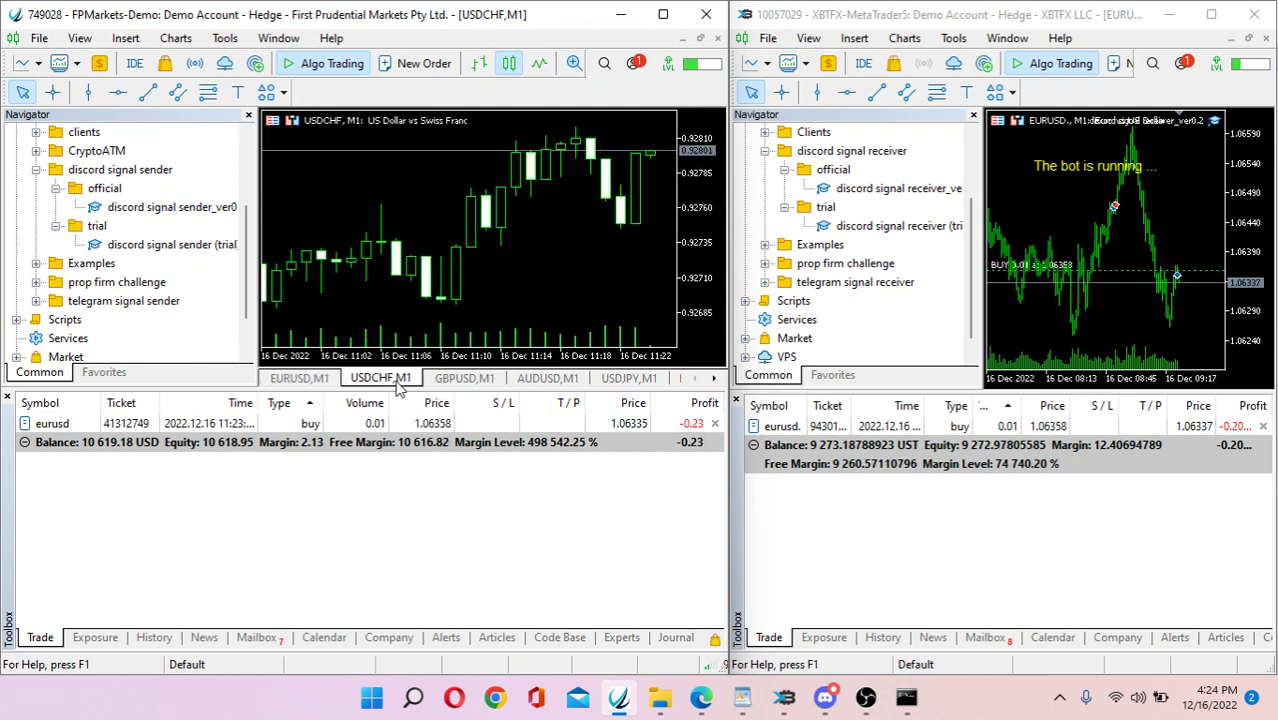
right_click(401, 188)
mouse_move(463, 60)
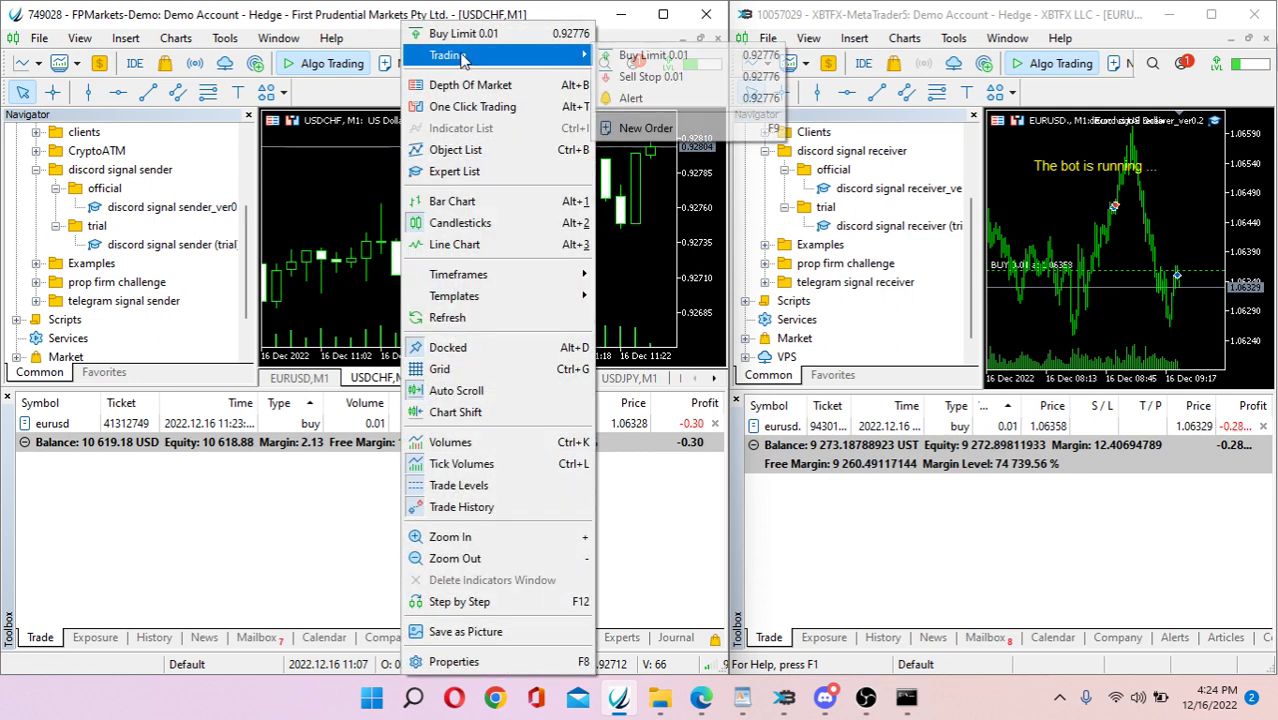
left_click(640, 128)
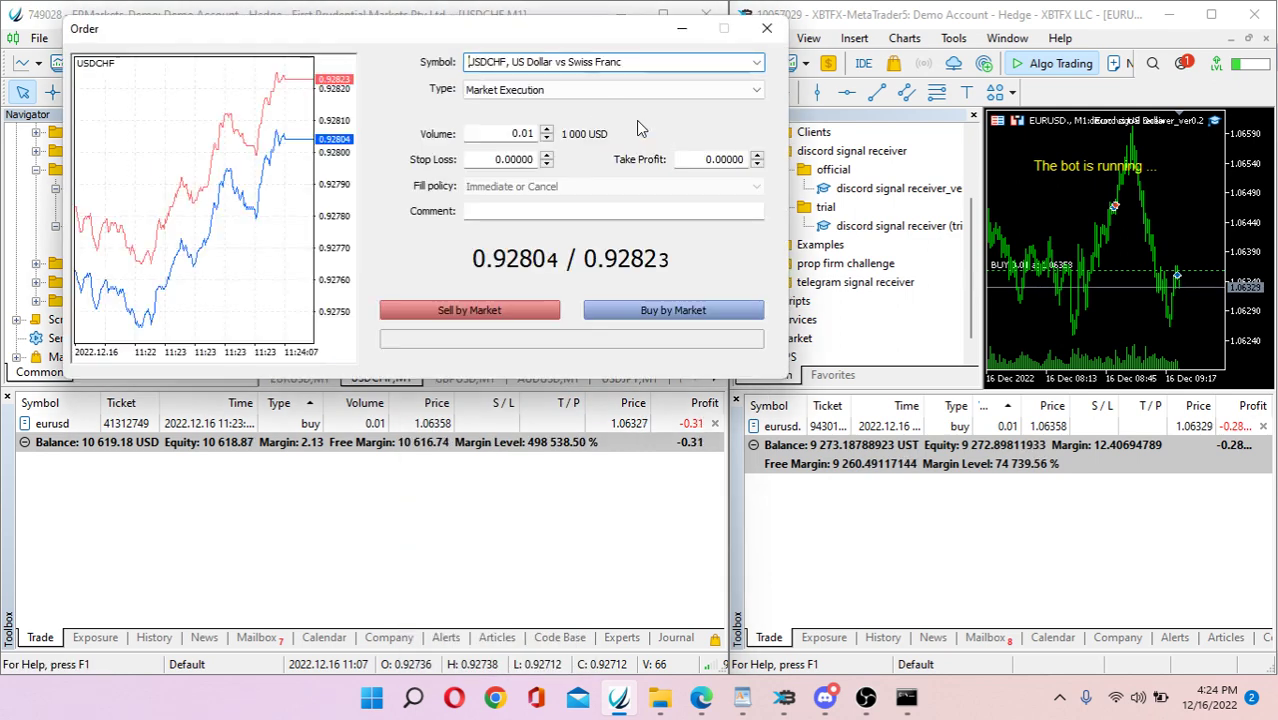
left_click(490, 309)
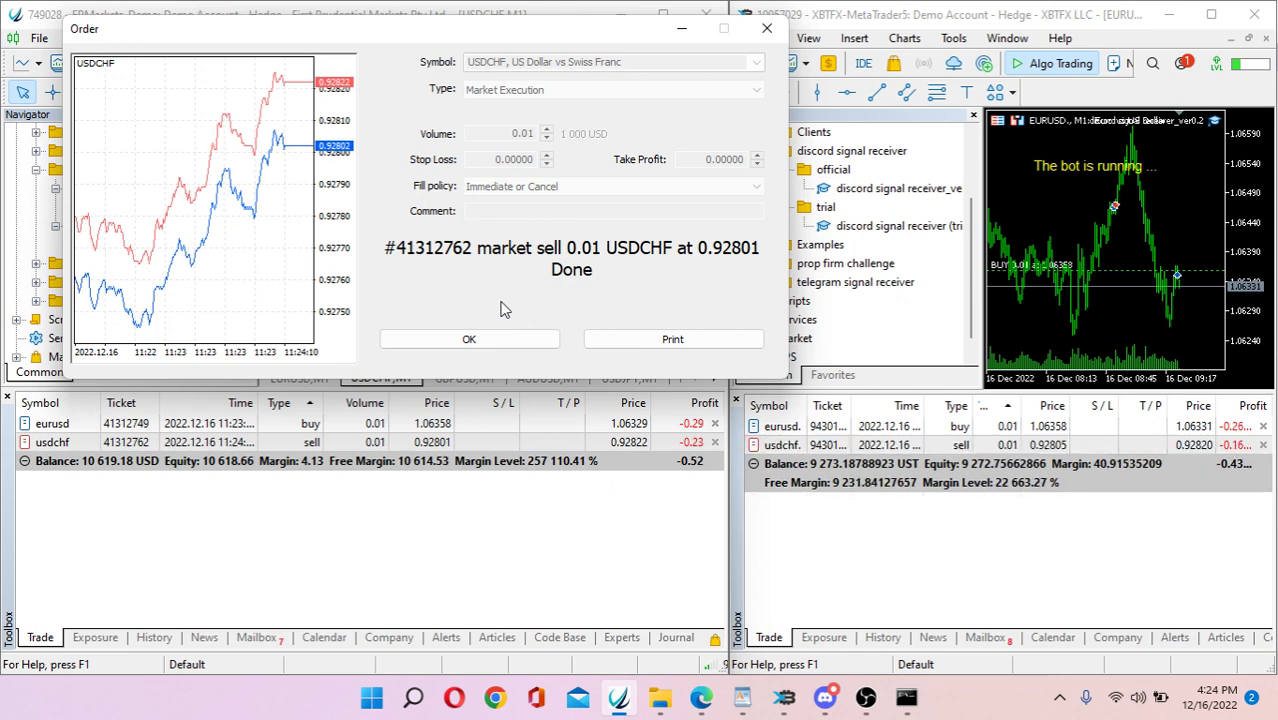
left_click(545, 340)
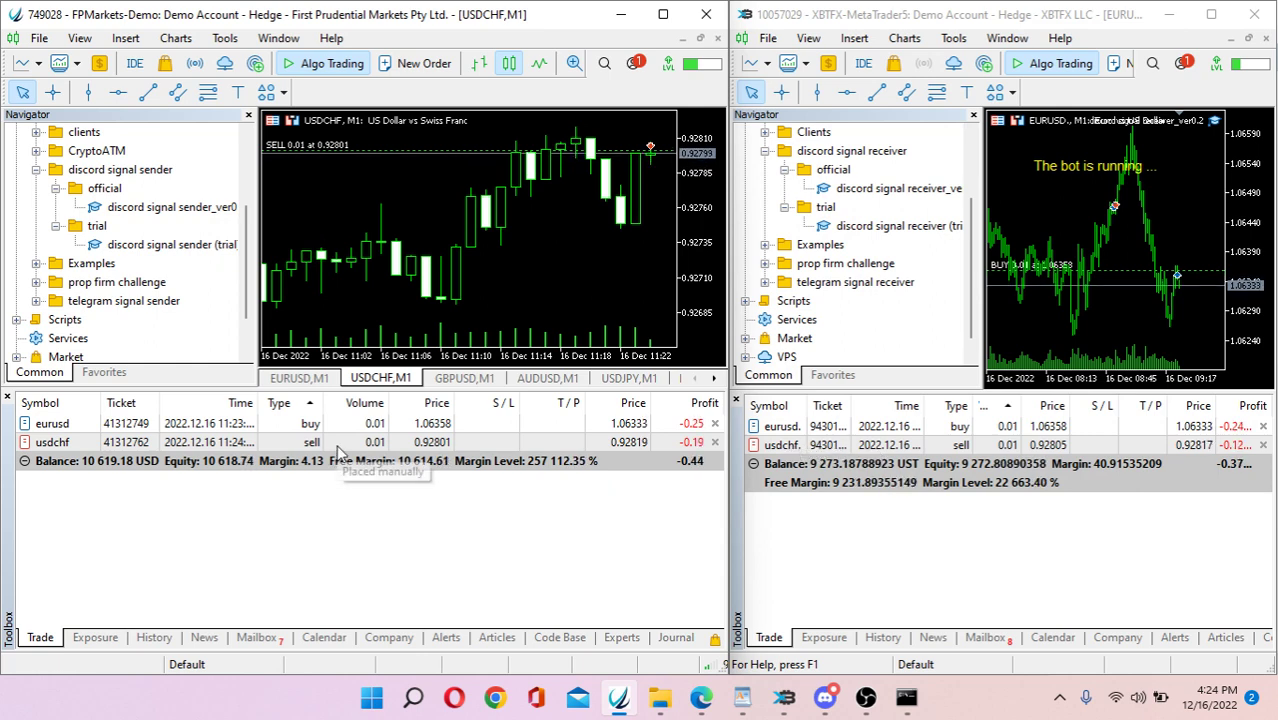
Place a 0.01 lot USDJPY market buy and verify the copied trade on the receiver.
left_click(623, 380)
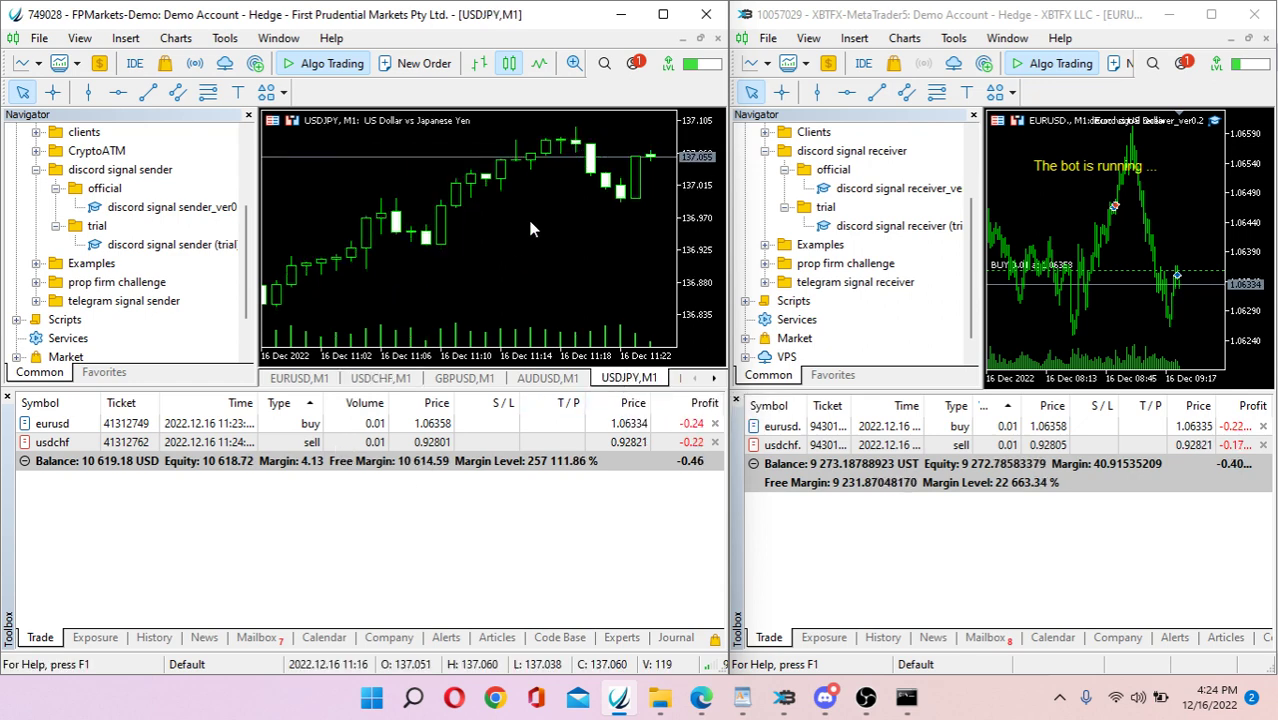
right_click(530, 223)
mouse_move(645, 58)
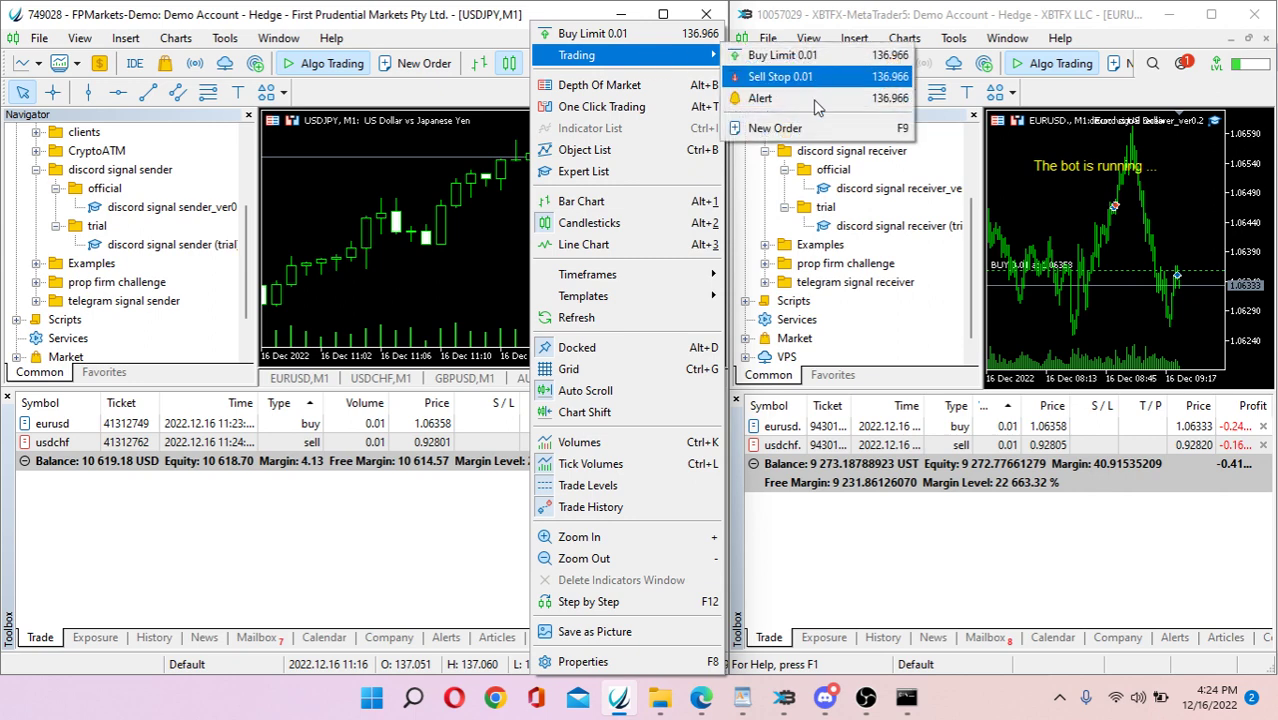
left_click(800, 128)
left_click(614, 308)
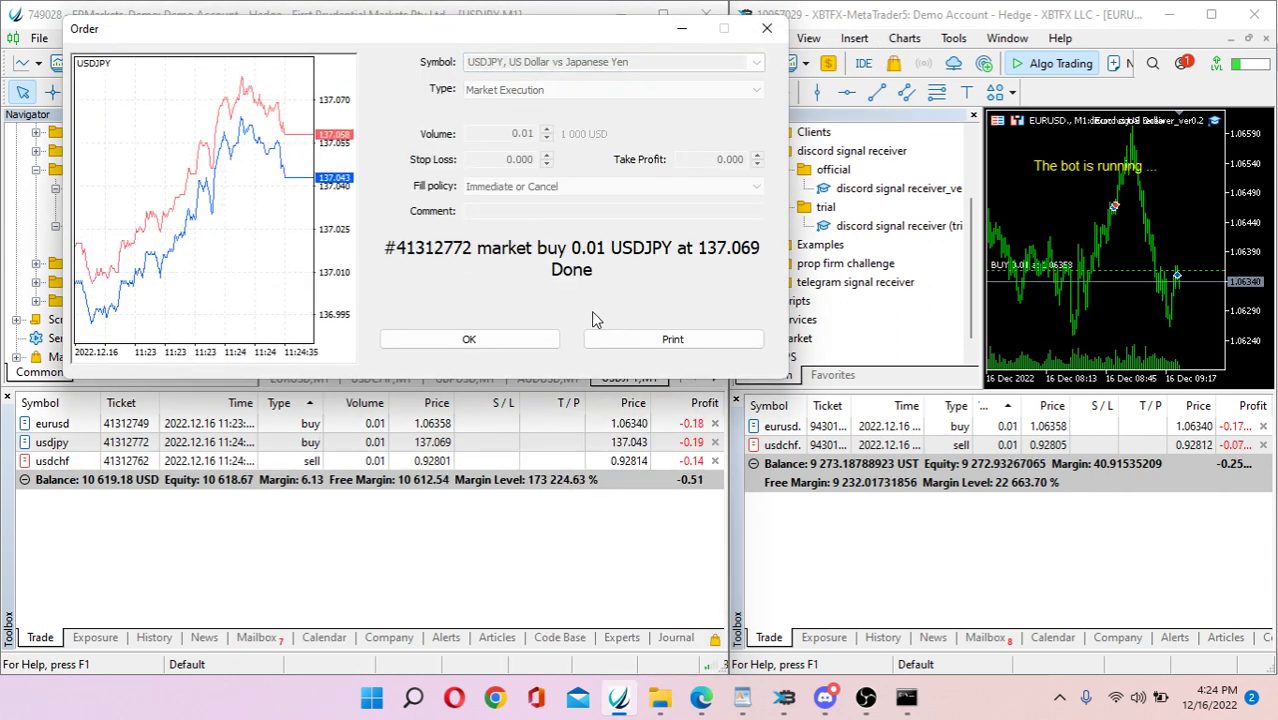
left_click(534, 340)
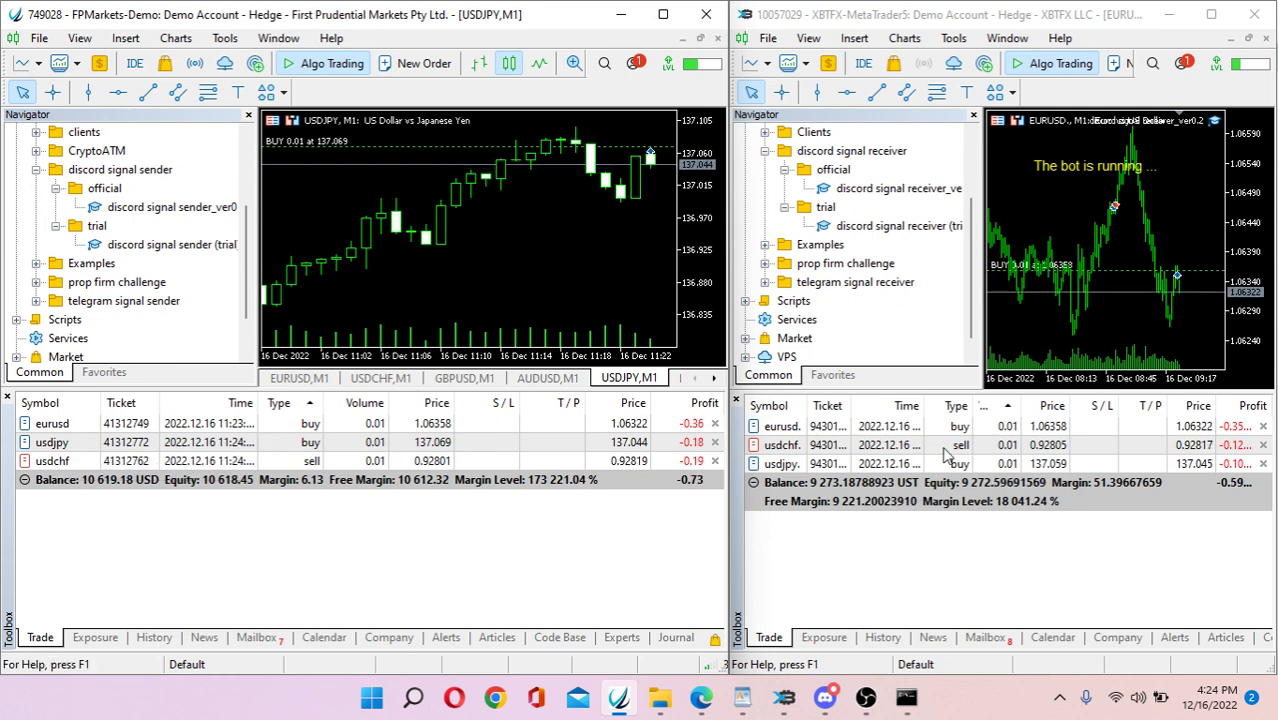
left_click(821, 466)
left_click(922, 582)
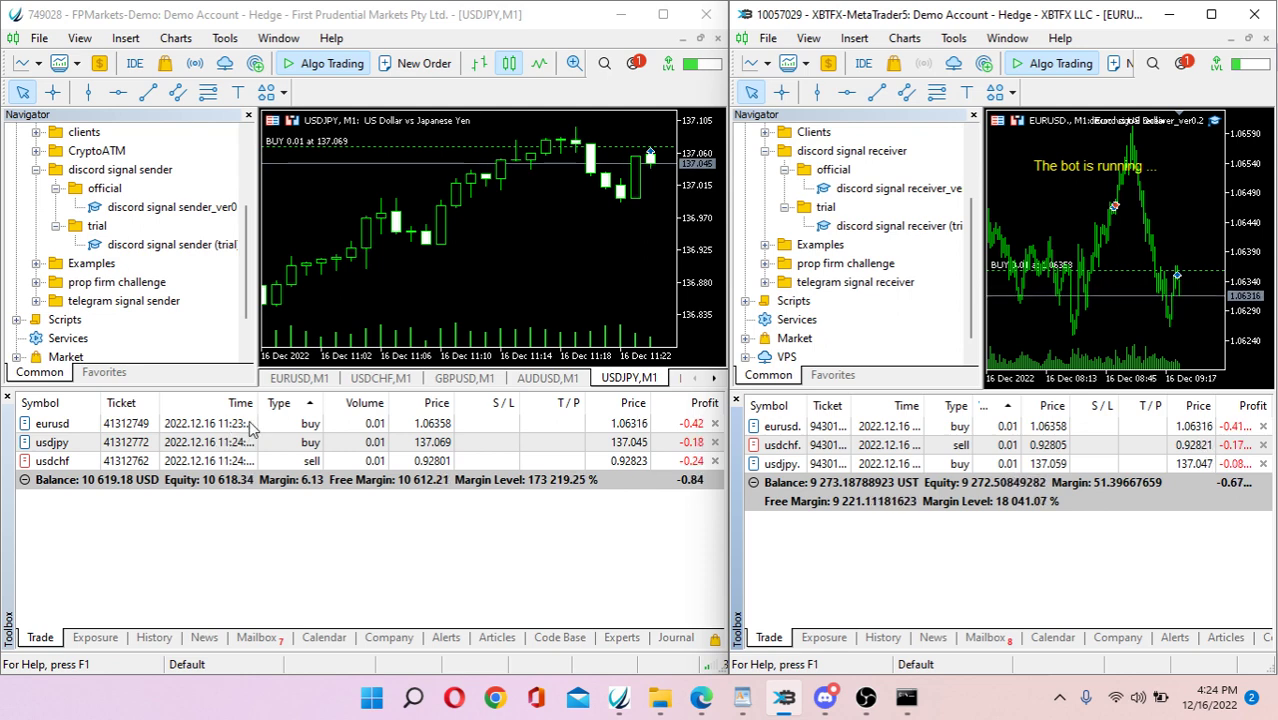
Close the EURUSD buy position at market on the sender.
double_click(249, 422)
left_click(482, 338)
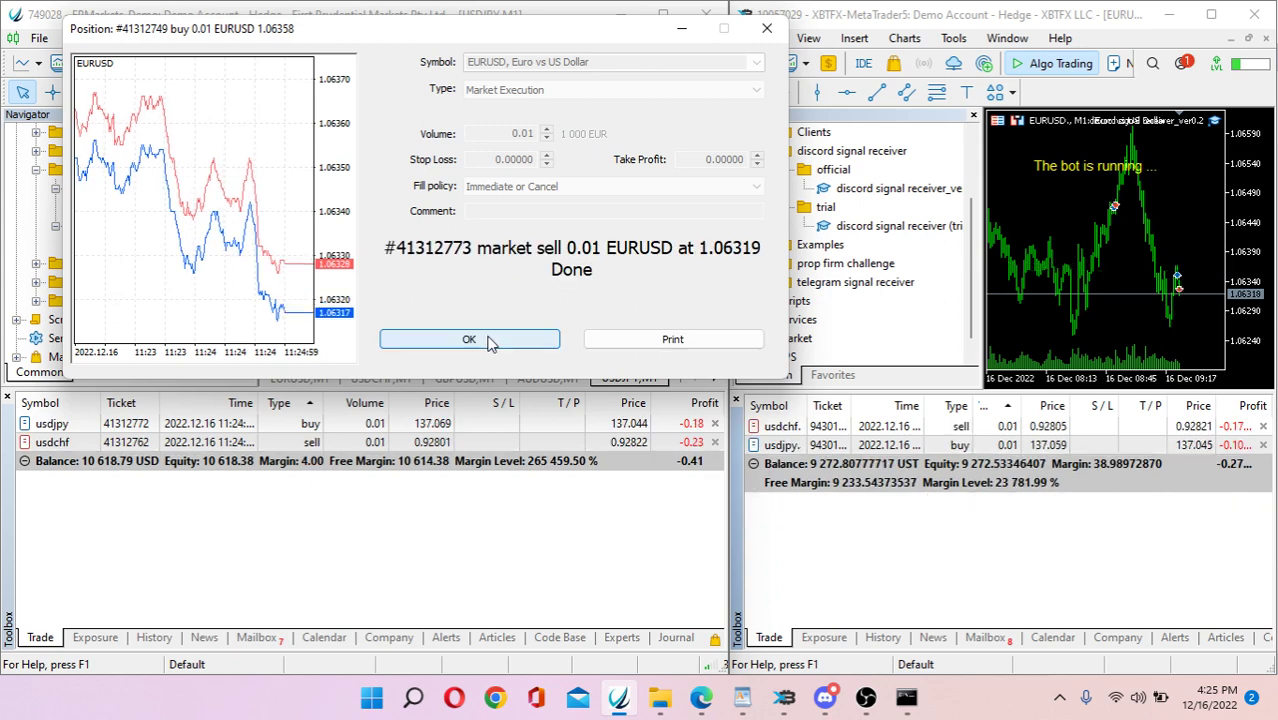
left_click(470, 339)
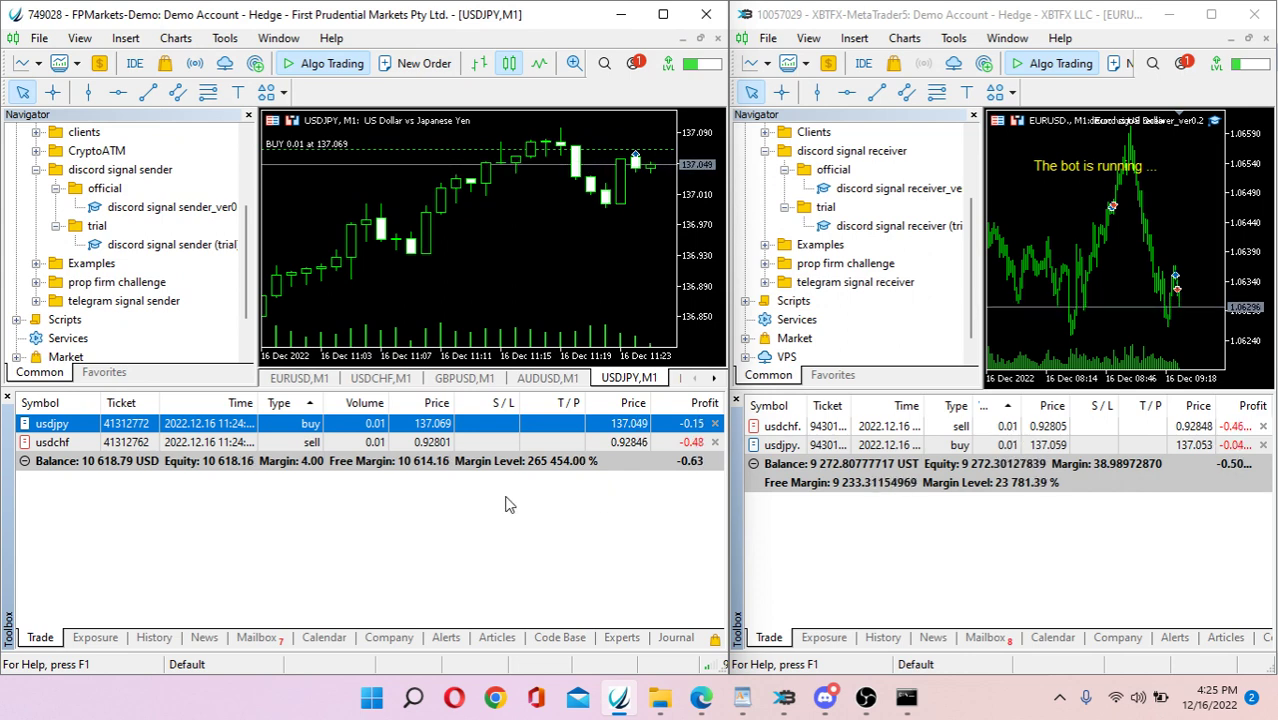
Close the USDCHF sell position at market on the sender.
double_click(310, 443)
left_click(520, 339)
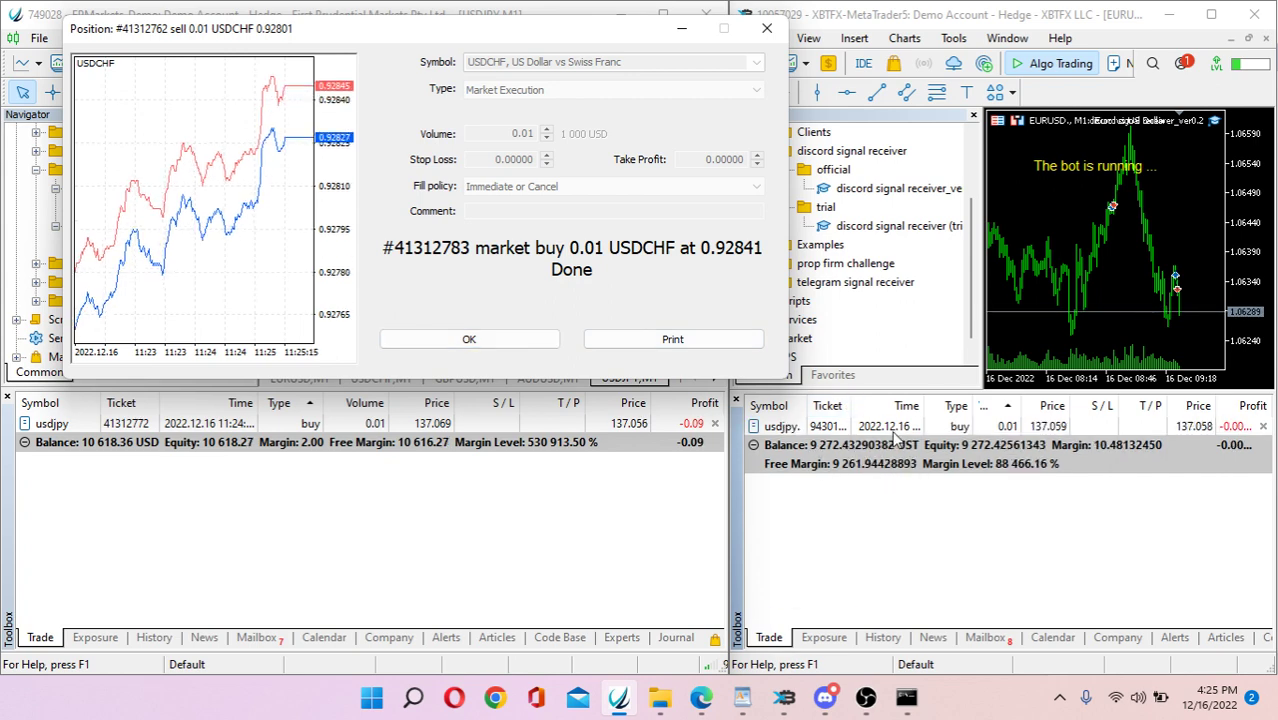
left_click(492, 338)
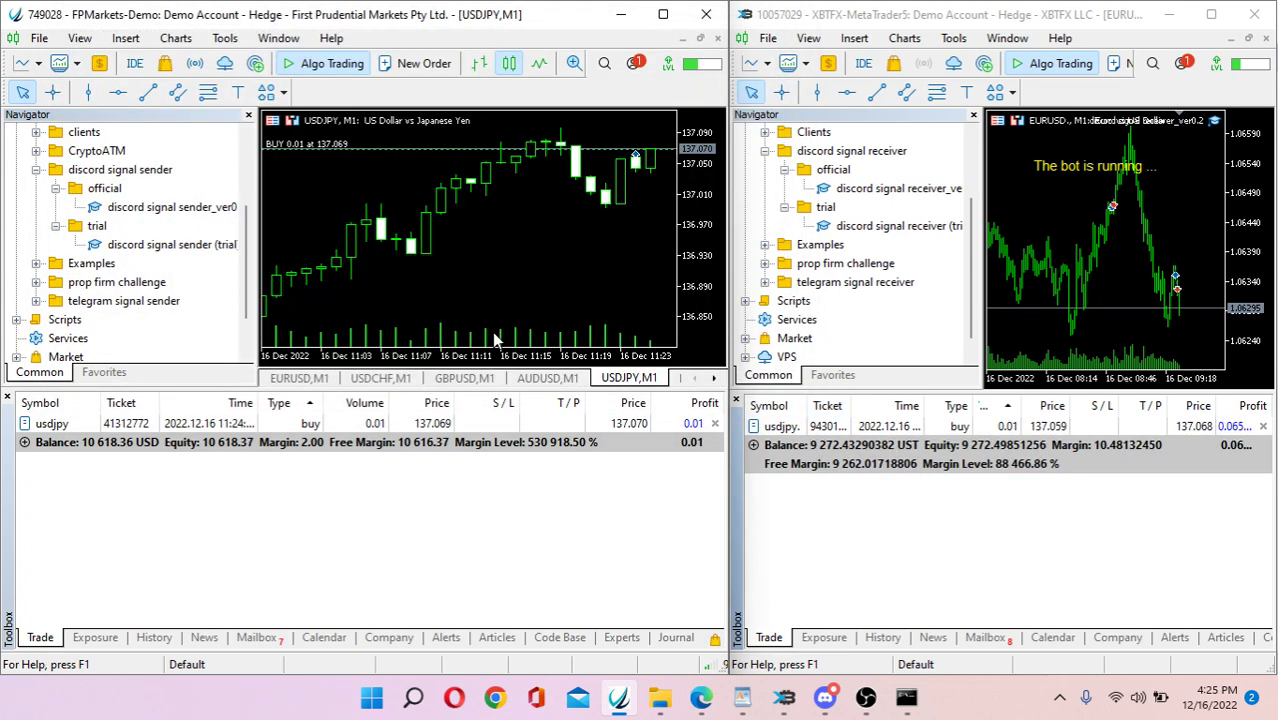